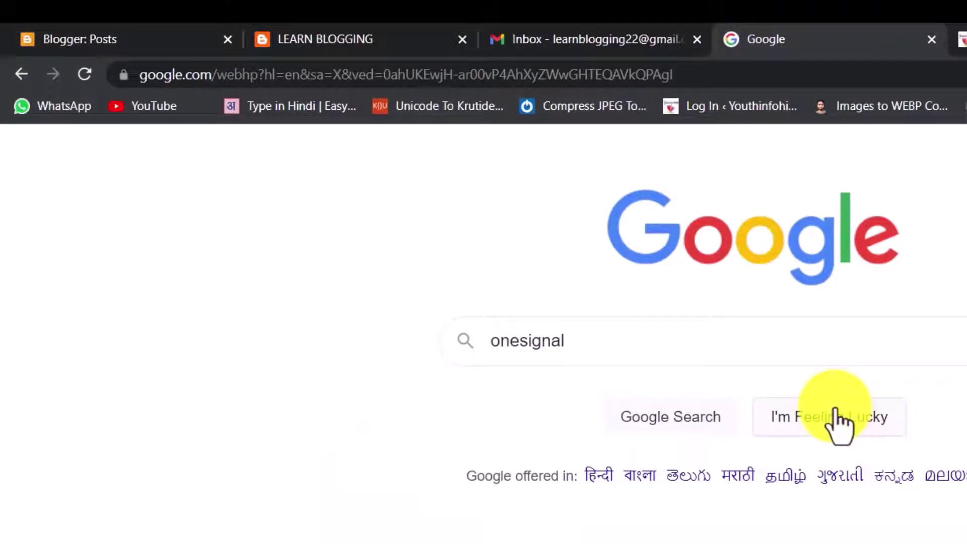
Search Google for onesignal and open the onesignal.com 'OneSignal: Push Notification Software' result.
{"action": "left_click", "coordinate": [606, 343]}
{"action": "key", "text": "Return"}
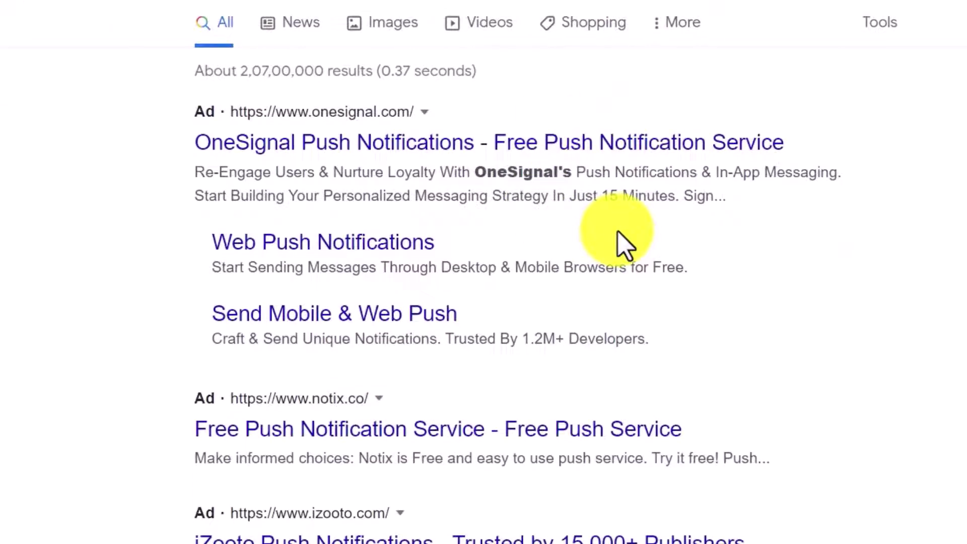
{"action": "scroll", "coordinate": [625, 252], "scroll_direction": "down", "scroll_amount": 6}
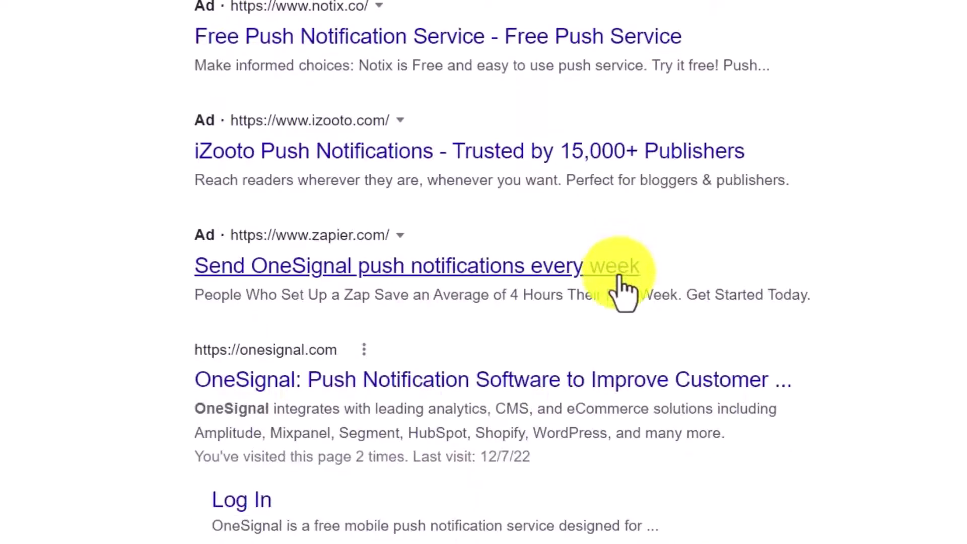
{"action": "scroll", "coordinate": [623, 297], "scroll_direction": "down", "scroll_amount": 6}
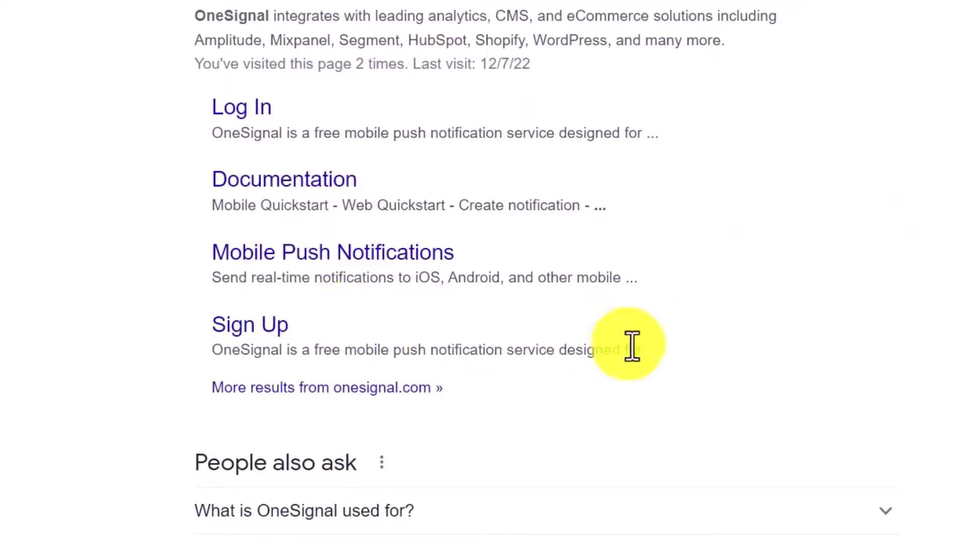
{"action": "scroll", "coordinate": [520, 340], "scroll_direction": "up", "scroll_amount": 3}
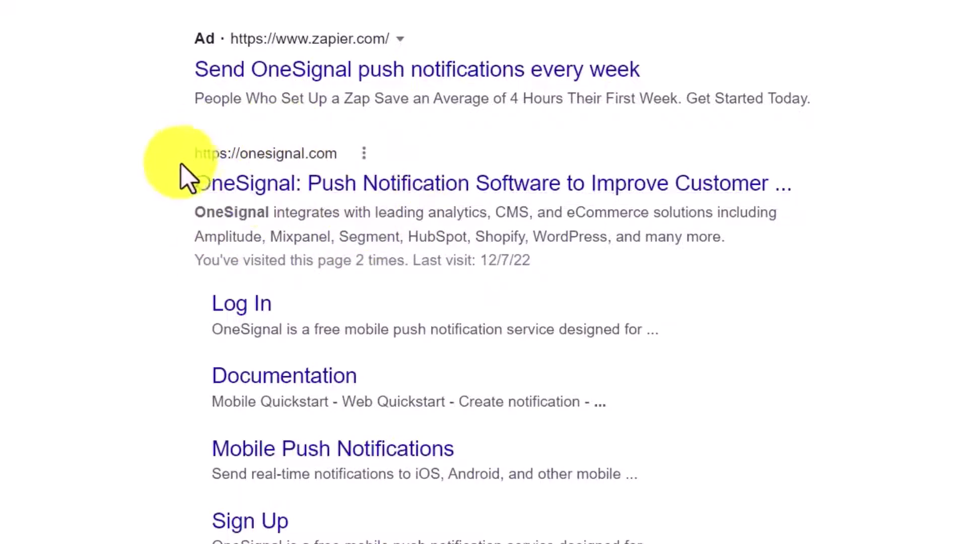
{"action": "left_click", "coordinate": [415, 189]}
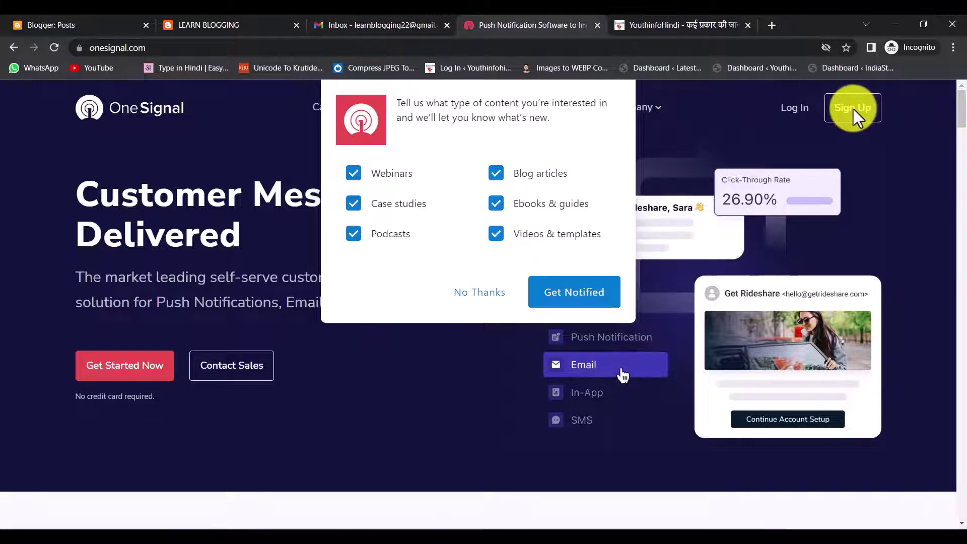
Decline the content-interest popup and go to OneSignal's sign-up page.
{"action": "left_click", "coordinate": [484, 292]}
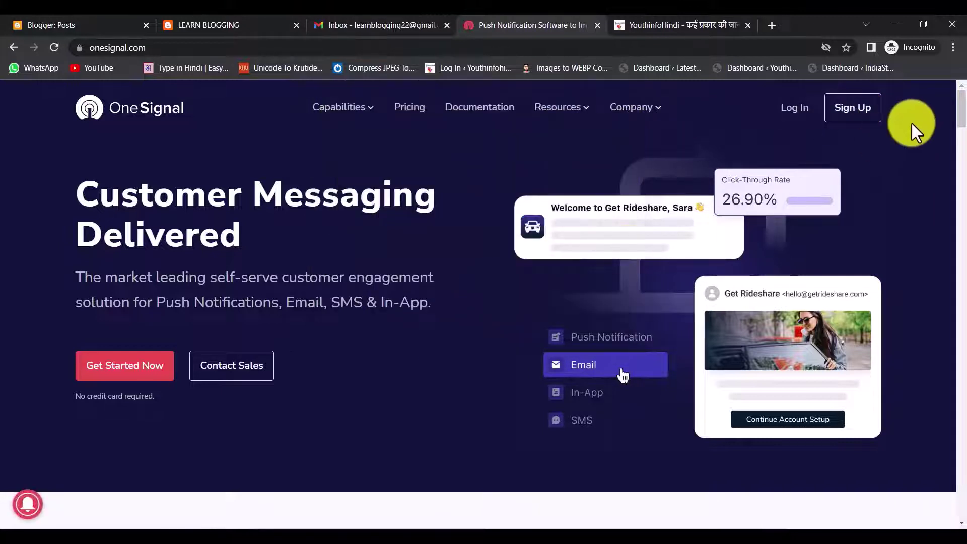
{"action": "left_click", "coordinate": [858, 115]}
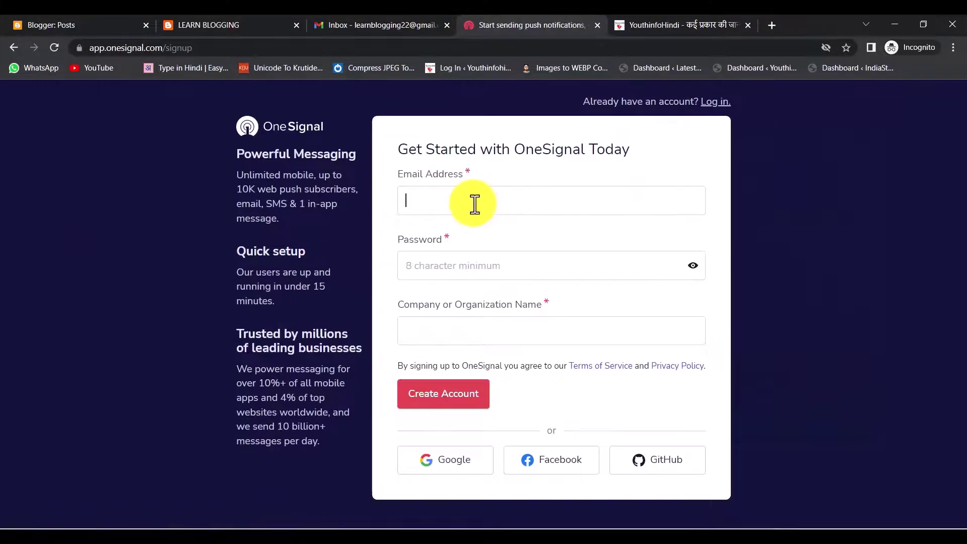
Log in with the account e-mail and password, then name the new app Learn Blogging.
{"action": "left_click", "coordinate": [475, 204]}
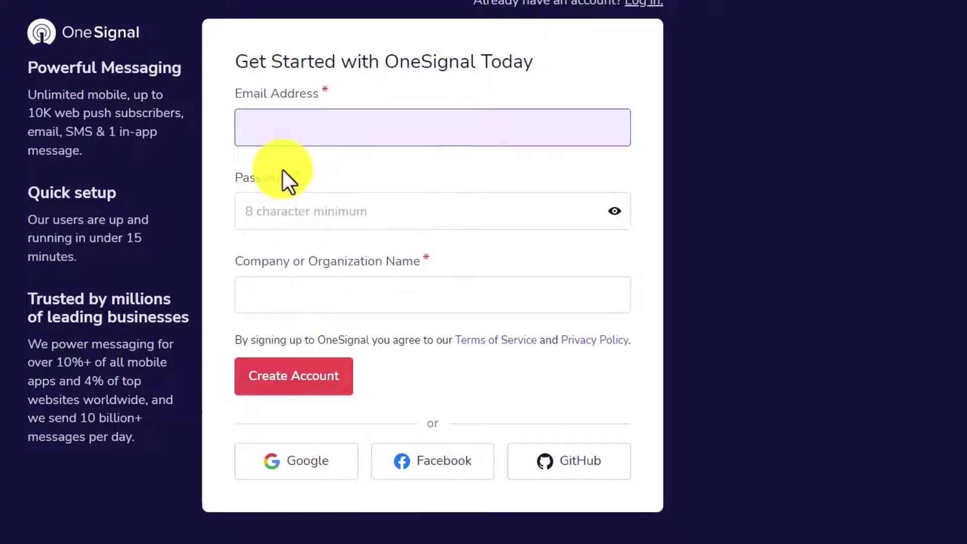
{"action": "type", "text": "learnb"}
{"action": "type", "text": "lo"}
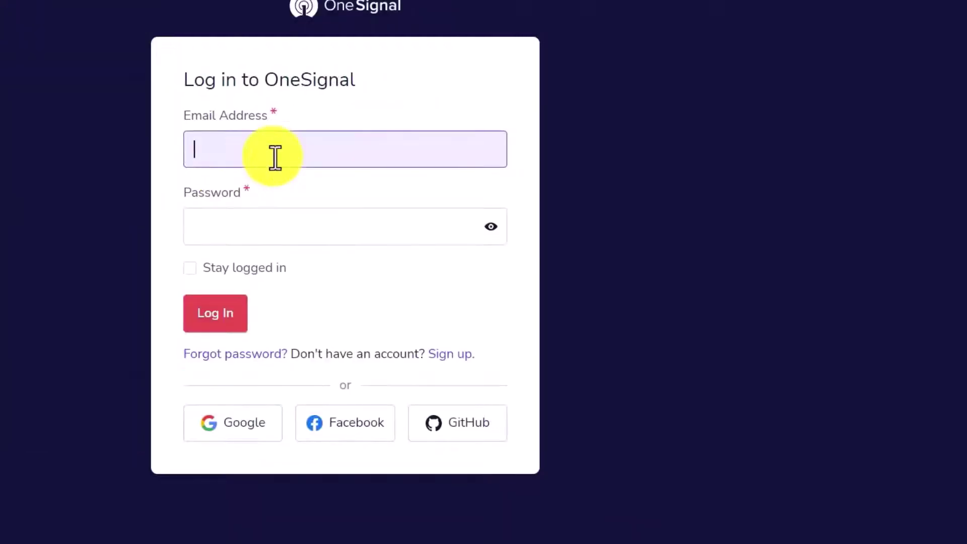
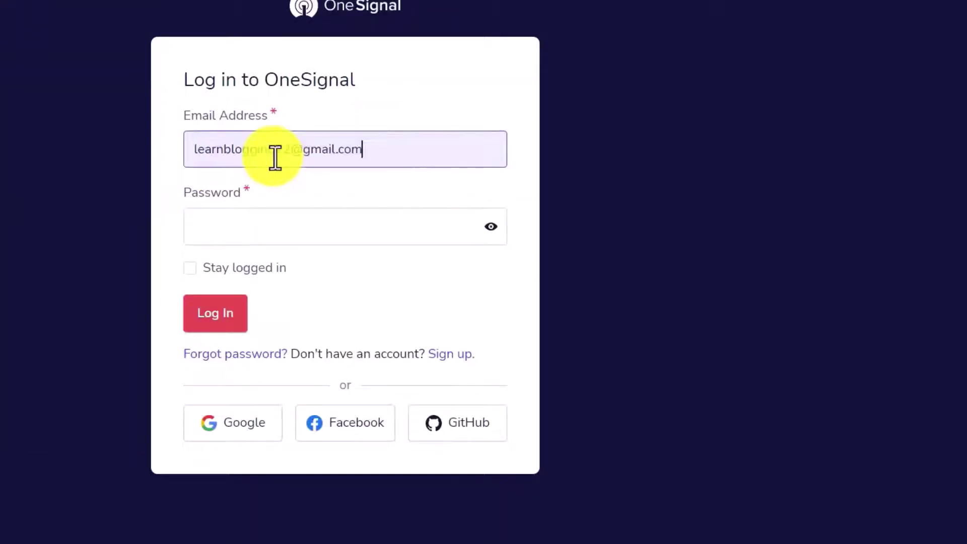
{"action": "left_click", "coordinate": [253, 228]}
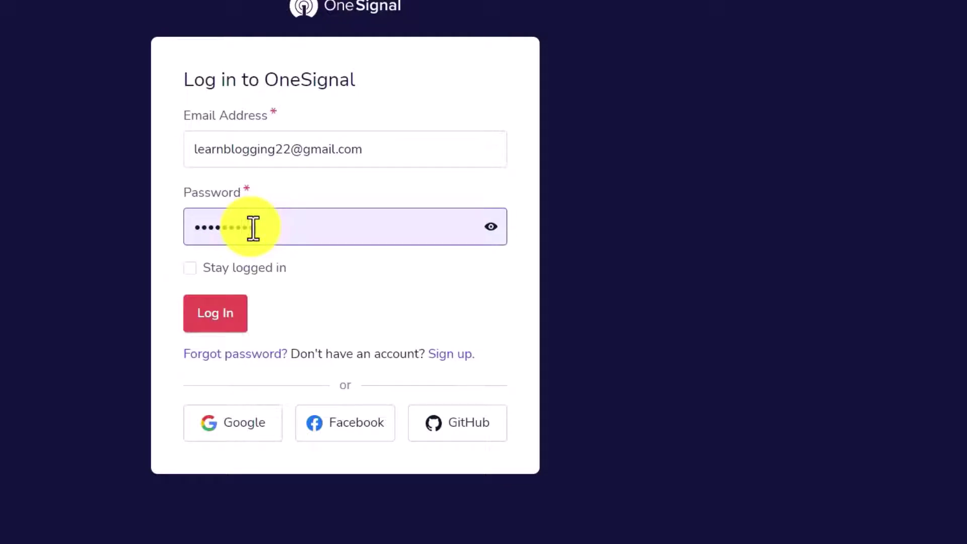
{"action": "left_click", "coordinate": [226, 330]}
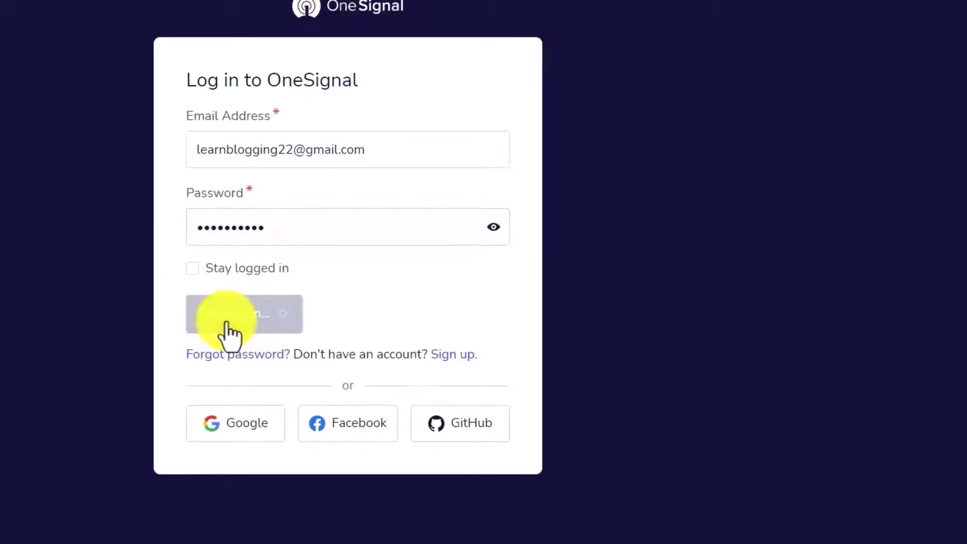
{"action": "left_click", "coordinate": [514, 102]}
{"action": "left_click", "coordinate": [247, 212]}
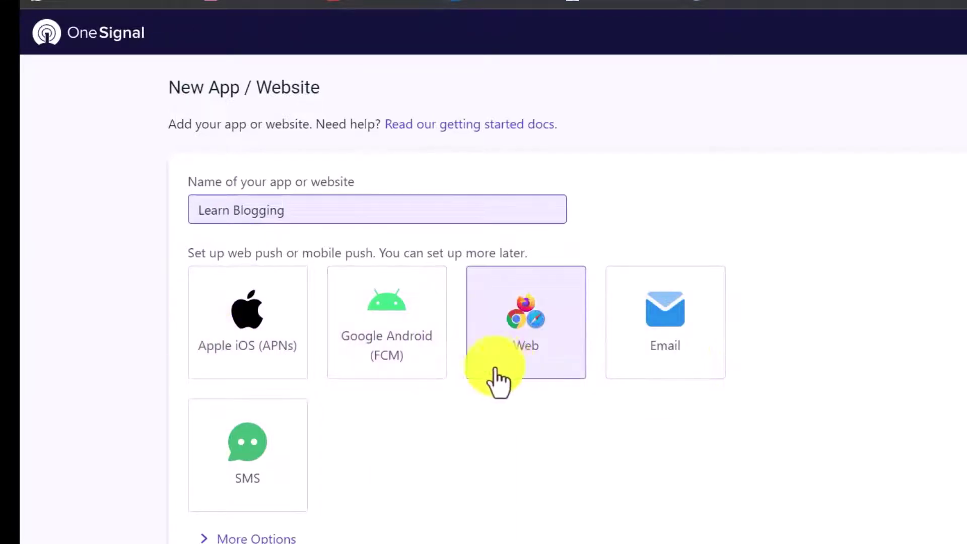
Choose Web as Learn Blogging's push platform and continue to platform configuration.
{"action": "left_click", "coordinate": [526, 343]}
{"action": "scroll", "coordinate": [544, 302], "scroll_direction": "down", "scroll_amount": 2}
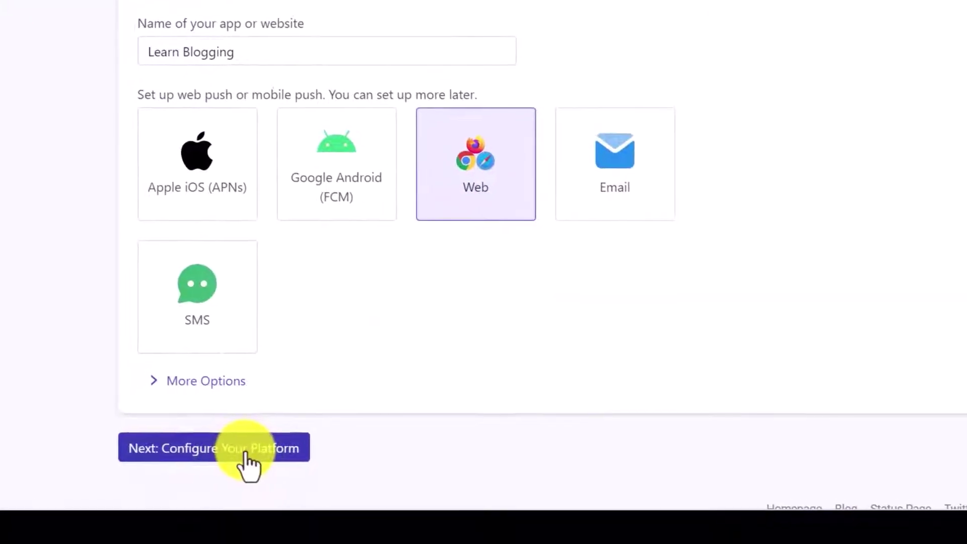
{"action": "left_click", "coordinate": [252, 456]}
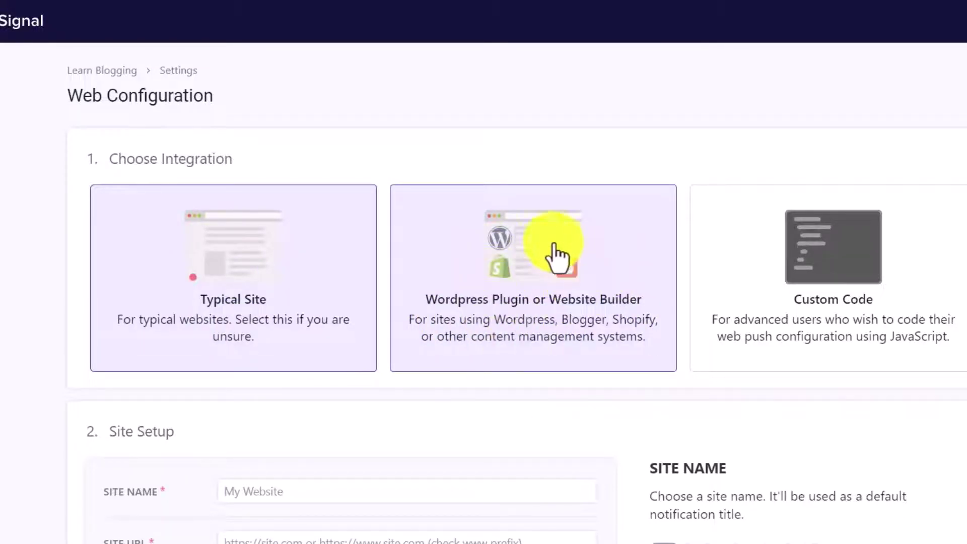
Choose the Typical Site integration and enter 'Learn blogging' as the site name.
{"action": "left_click", "coordinate": [541, 299]}
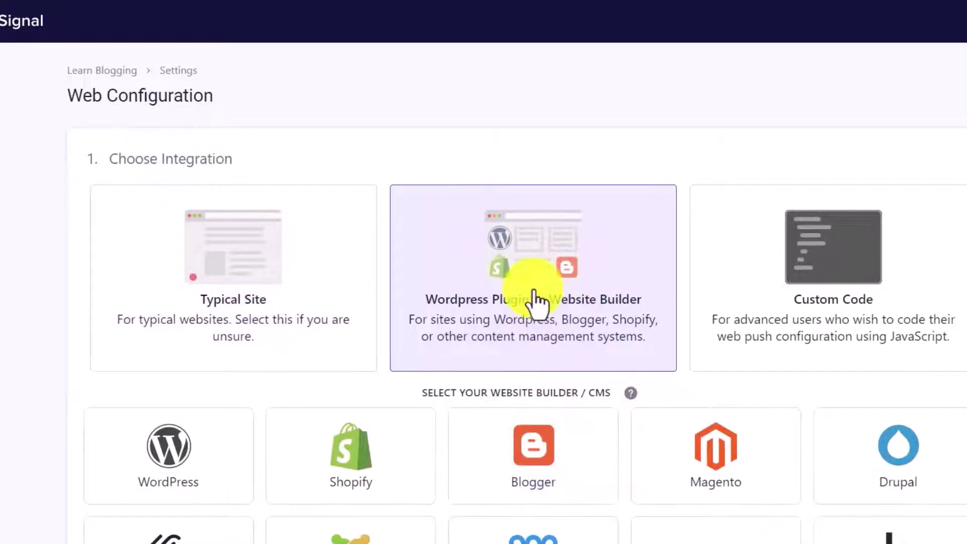
{"action": "left_click", "coordinate": [265, 297]}
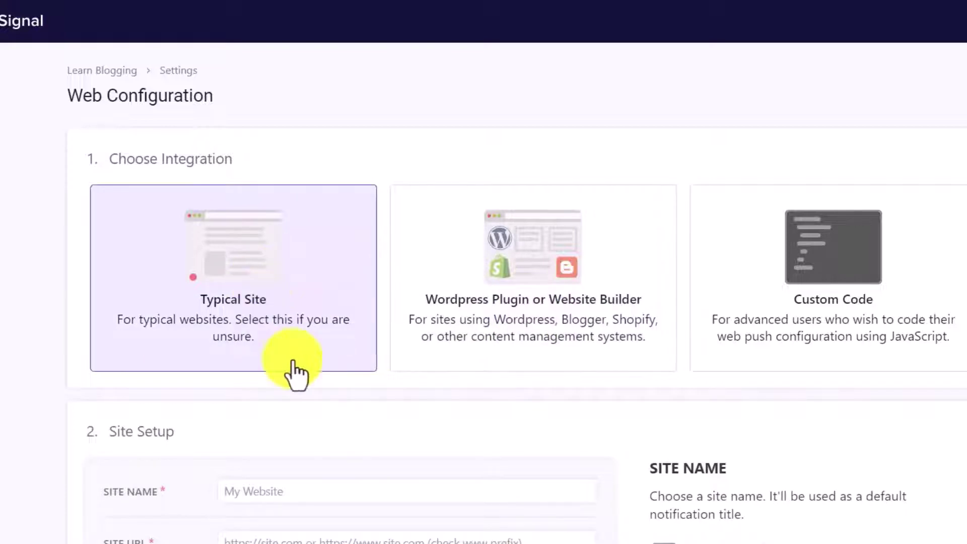
{"action": "scroll", "coordinate": [272, 343], "scroll_direction": "down", "scroll_amount": 3}
{"action": "left_click", "coordinate": [315, 330]}
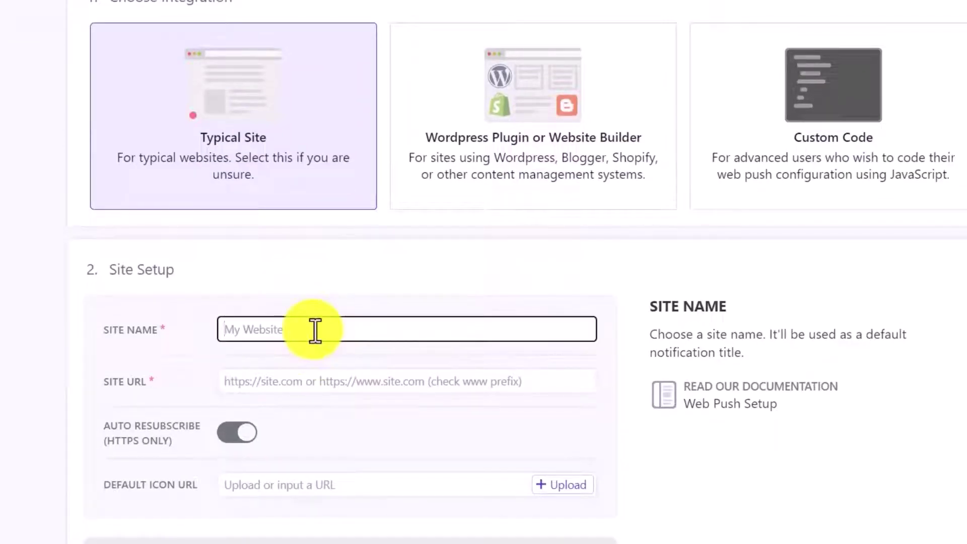
{"action": "type", "text": "Learn blogging"}
{"action": "left_click", "coordinate": [265, 384]}
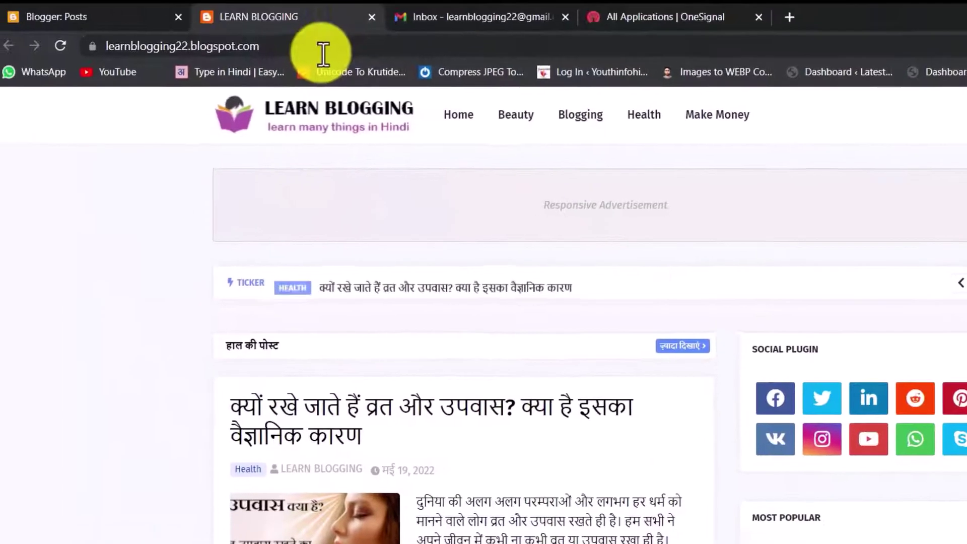
{"action": "left_click", "coordinate": [81, 47]}
{"action": "key", "text": "ctrl+c"}
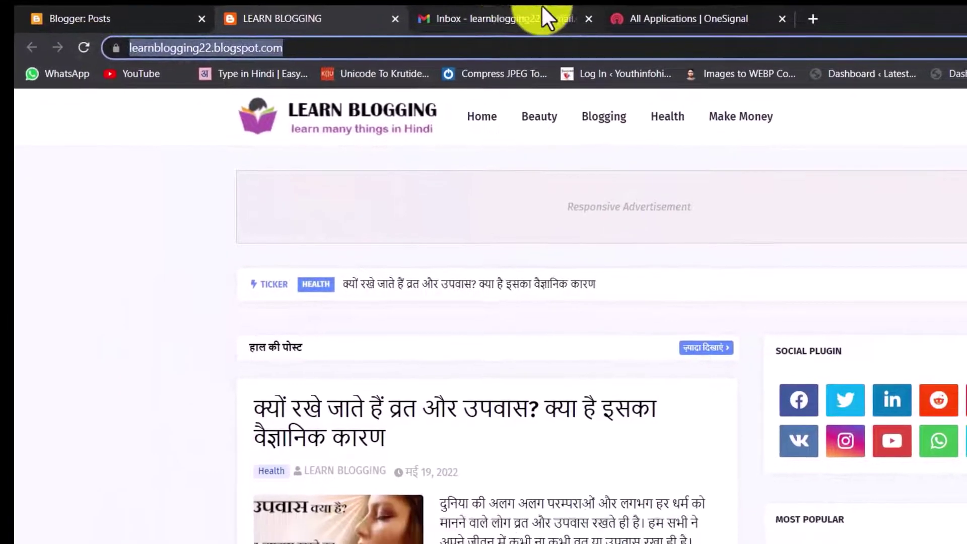
{"action": "left_click", "coordinate": [650, 16]}
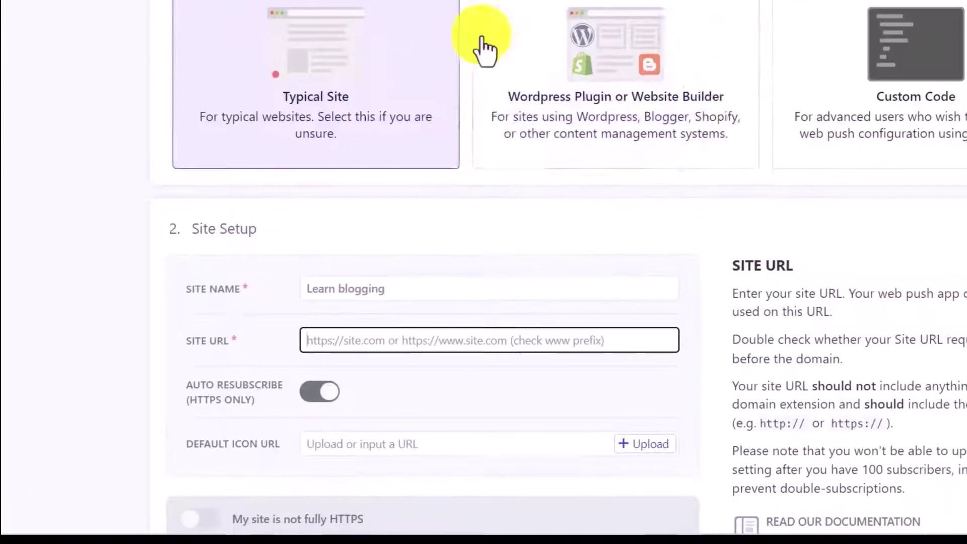
{"action": "key", "text": "ctrl+v"}
{"action": "scroll", "coordinate": [375, 343], "scroll_direction": "down", "scroll_amount": 3}
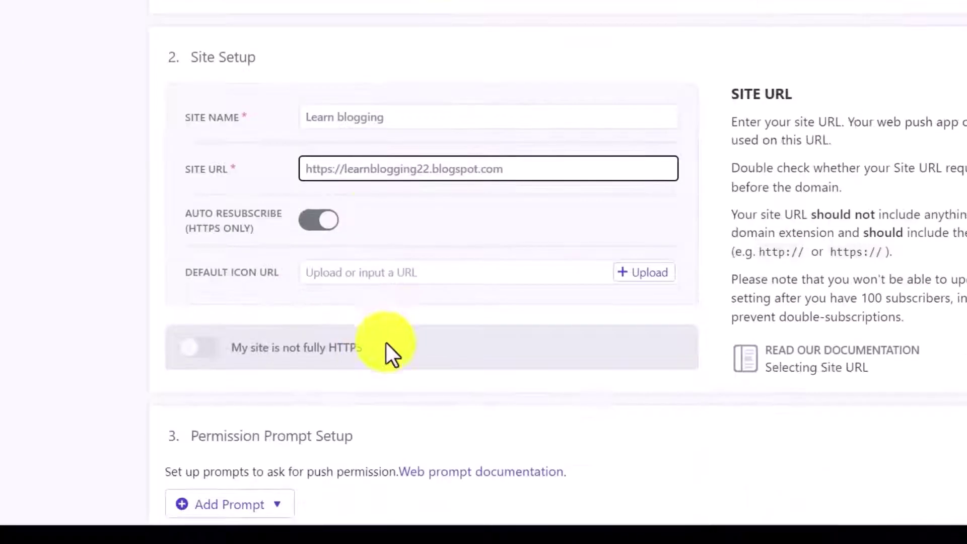
{"action": "left_click", "coordinate": [445, 276]}
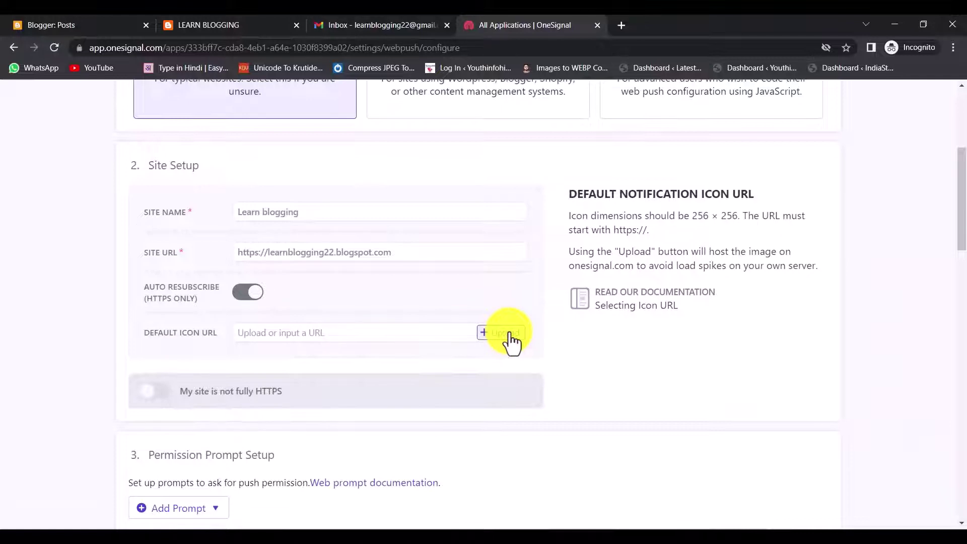
Upload the Learn Blogging image, cropped to the book logo, as the default notification icon.
{"action": "left_click", "coordinate": [506, 333]}
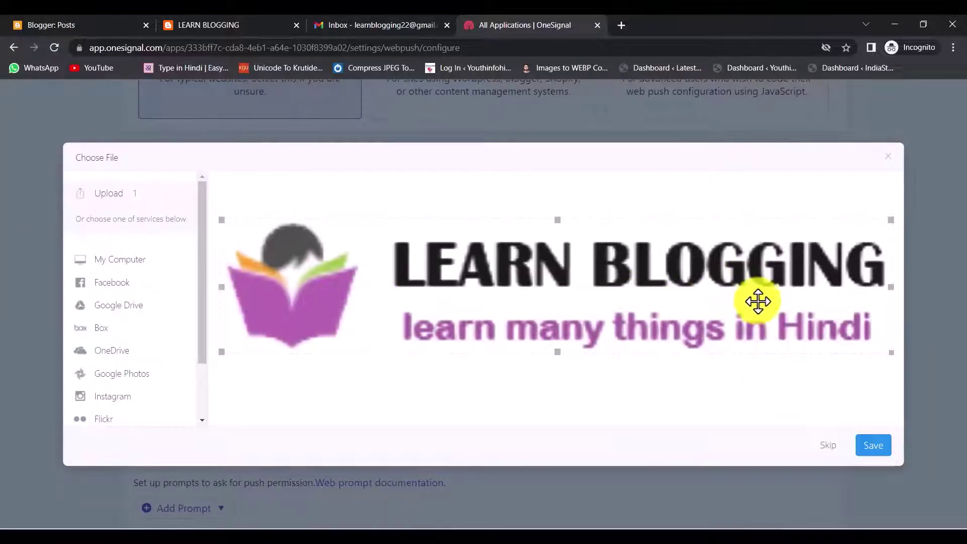
{"action": "left_click_drag", "start_coordinate": [889, 287], "coordinate": [383, 284]}
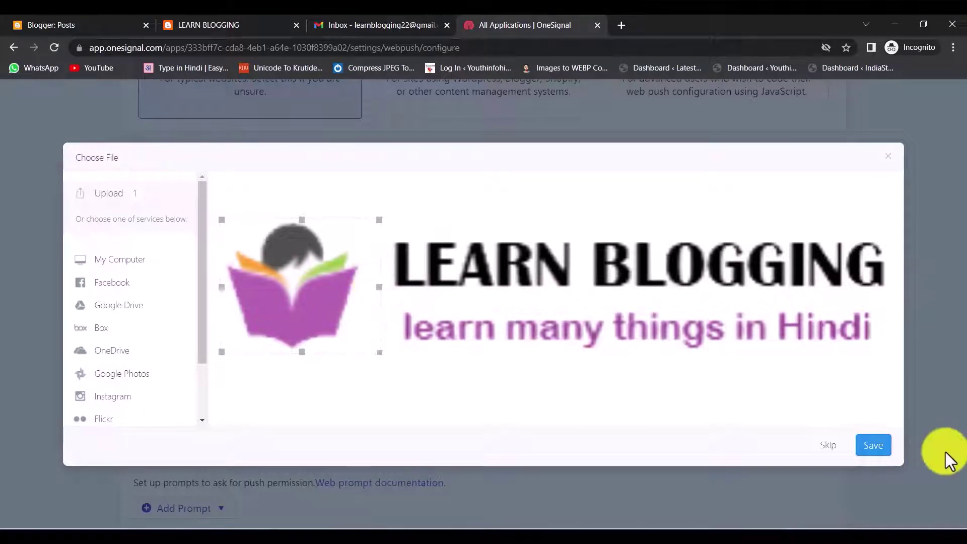
{"action": "left_click", "coordinate": [870, 447]}
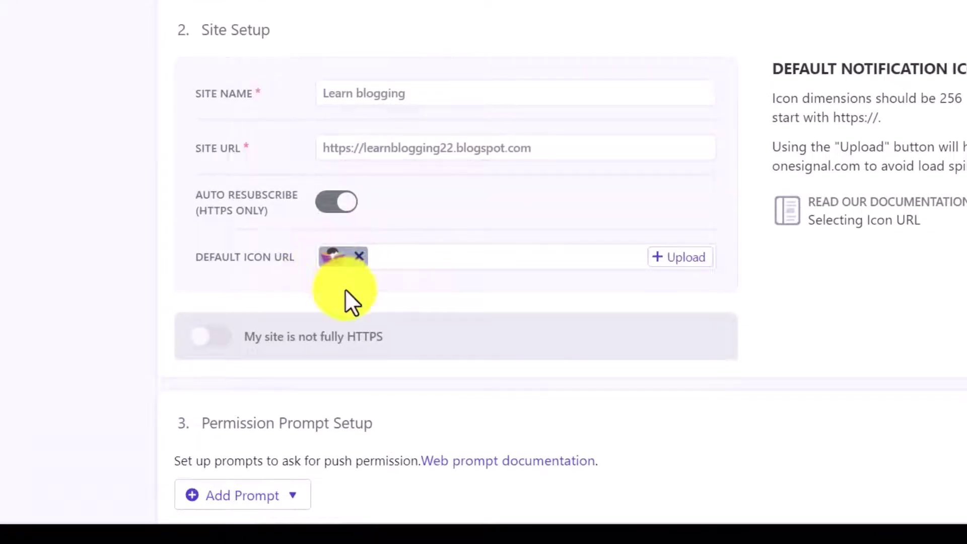
{"action": "scroll", "coordinate": [353, 302], "scroll_direction": "down", "scroll_amount": 5}
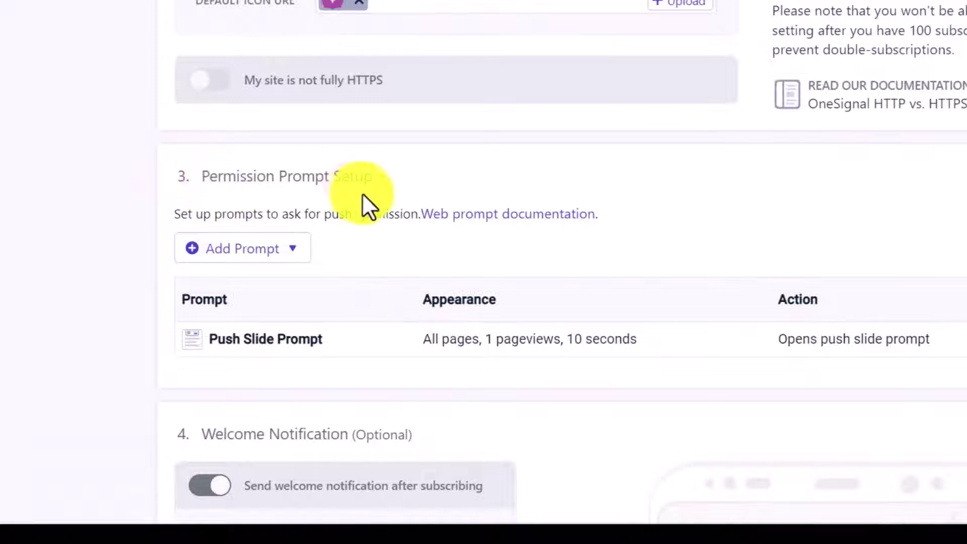
{"action": "scroll", "coordinate": [398, 236], "scroll_direction": "down", "scroll_amount": 2}
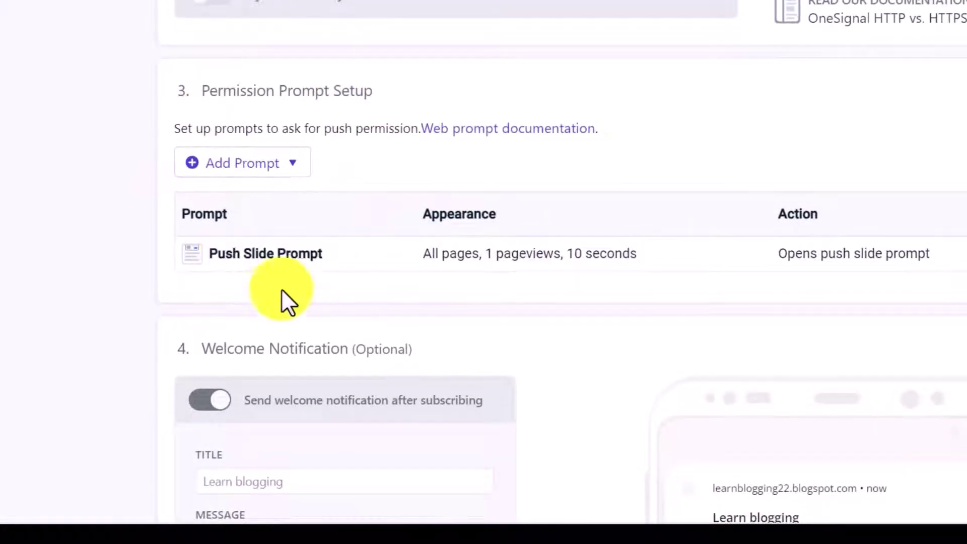
{"action": "scroll", "coordinate": [259, 233], "scroll_direction": "down", "scroll_amount": 1}
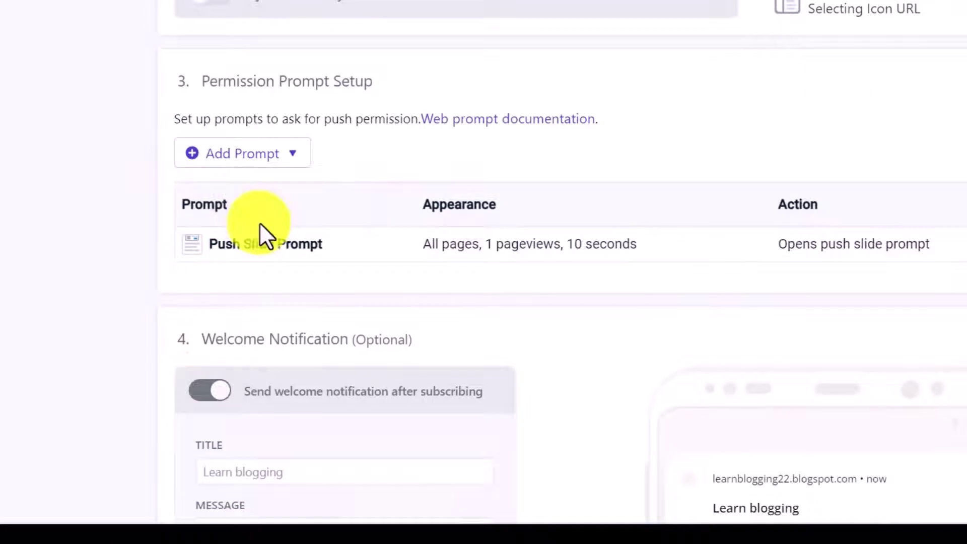
Add a new Subscription Bell push permission prompt.
{"action": "left_click", "coordinate": [258, 161]}
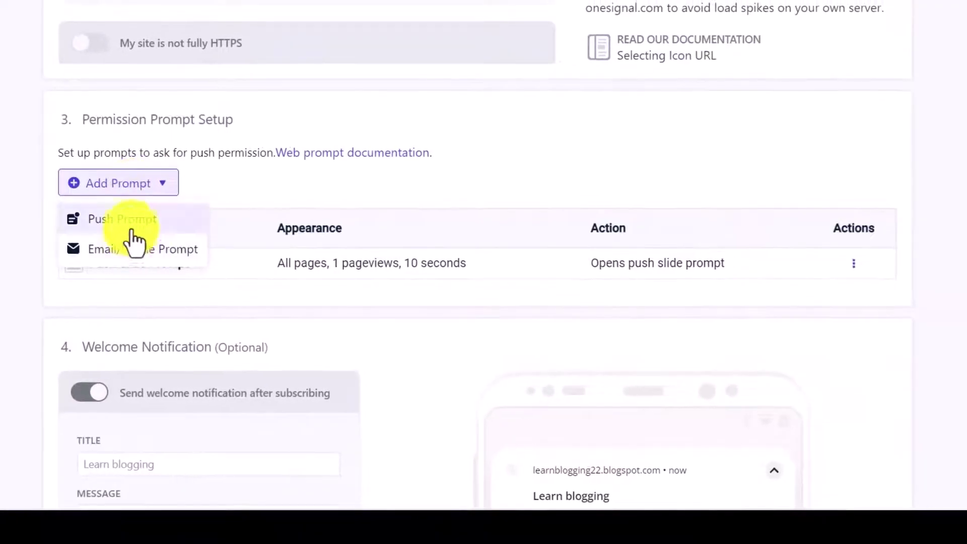
{"action": "left_click", "coordinate": [132, 227]}
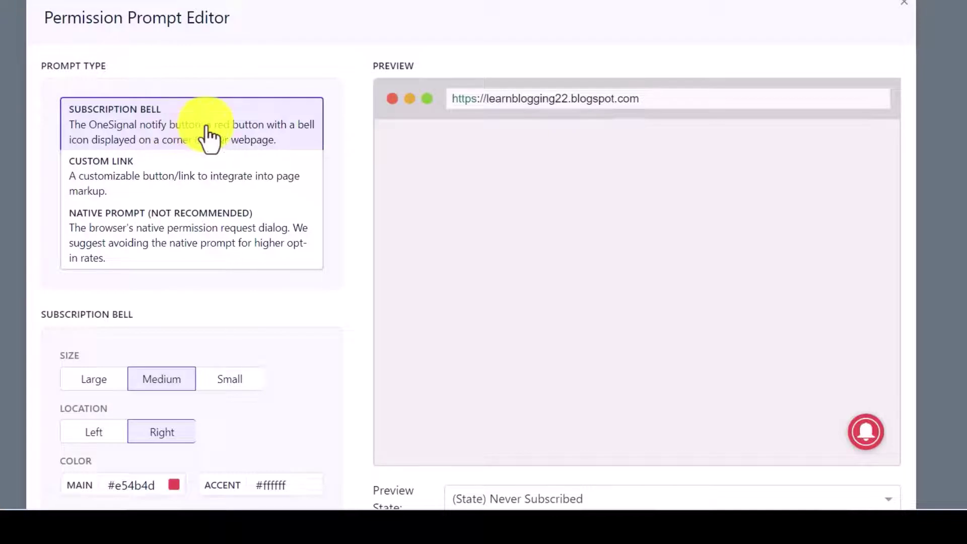
{"action": "scroll", "coordinate": [217, 179], "scroll_direction": "down", "scroll_amount": 4}
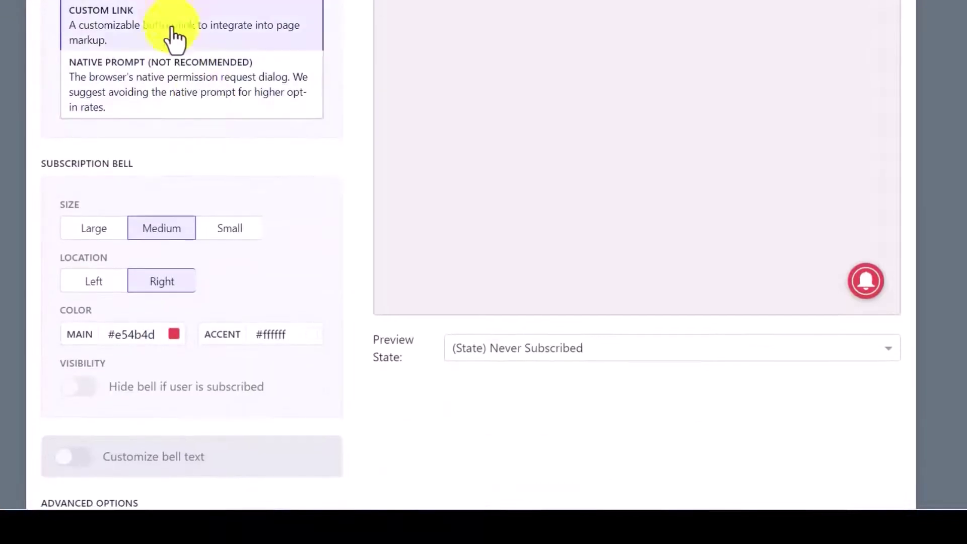
{"action": "scroll", "coordinate": [173, 86], "scroll_direction": "up", "scroll_amount": 4}
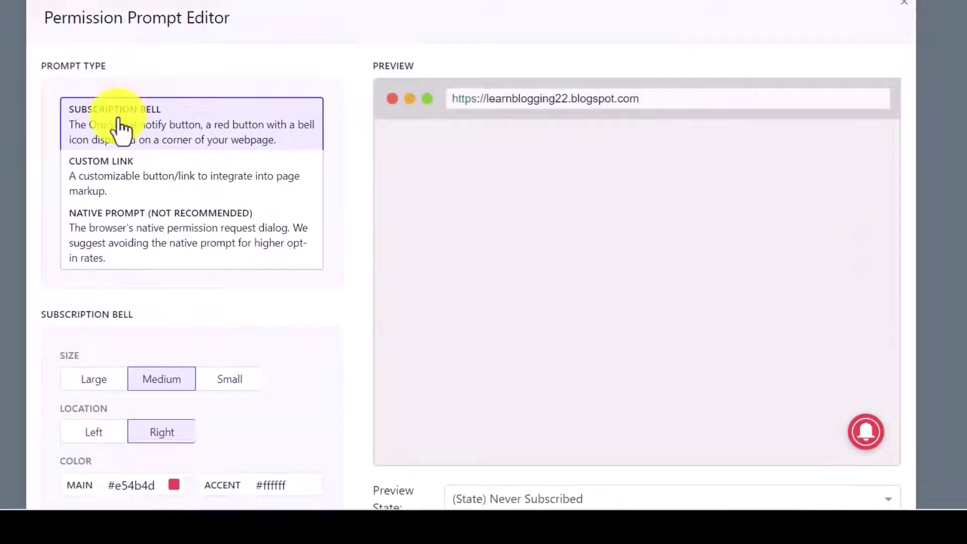
{"action": "scroll", "coordinate": [264, 313], "scroll_direction": "down", "scroll_amount": 3}
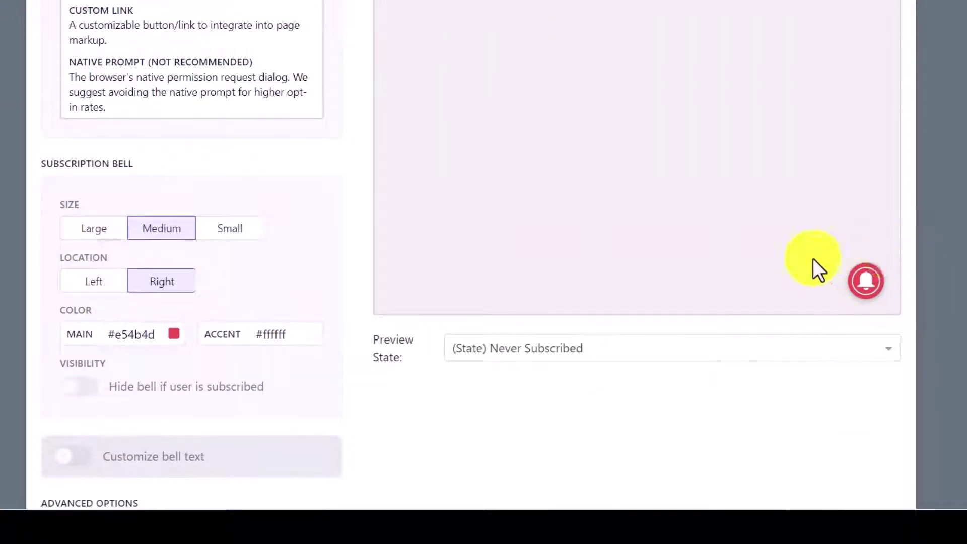
Set the bell to Medium size on the right, after trying Large, Small and Left.
{"action": "left_click", "coordinate": [103, 232]}
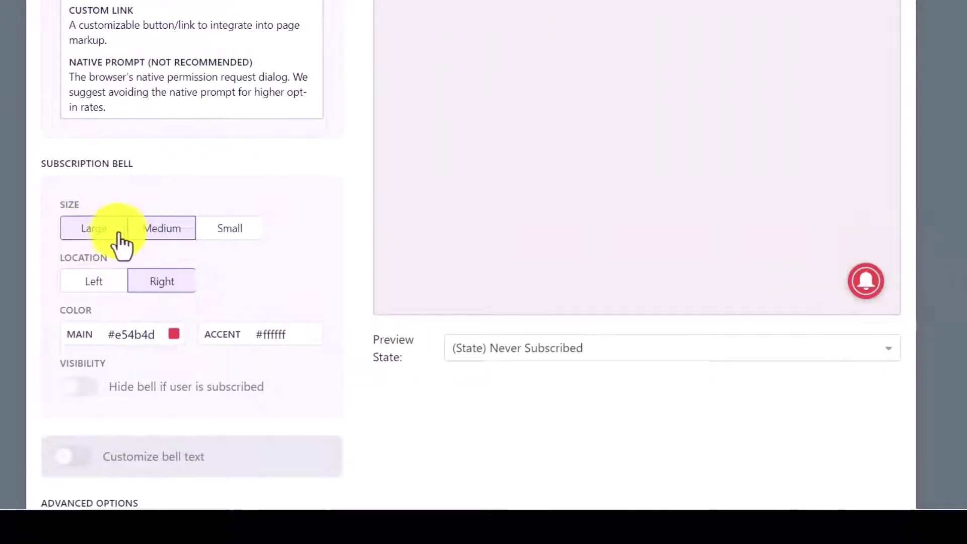
{"action": "left_click", "coordinate": [228, 236]}
{"action": "left_click", "coordinate": [175, 234]}
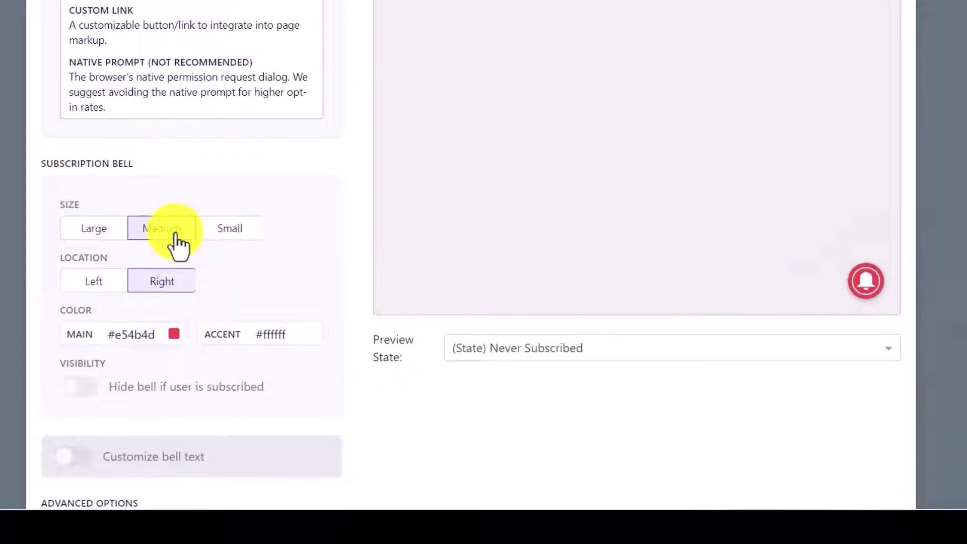
{"action": "left_click", "coordinate": [109, 283]}
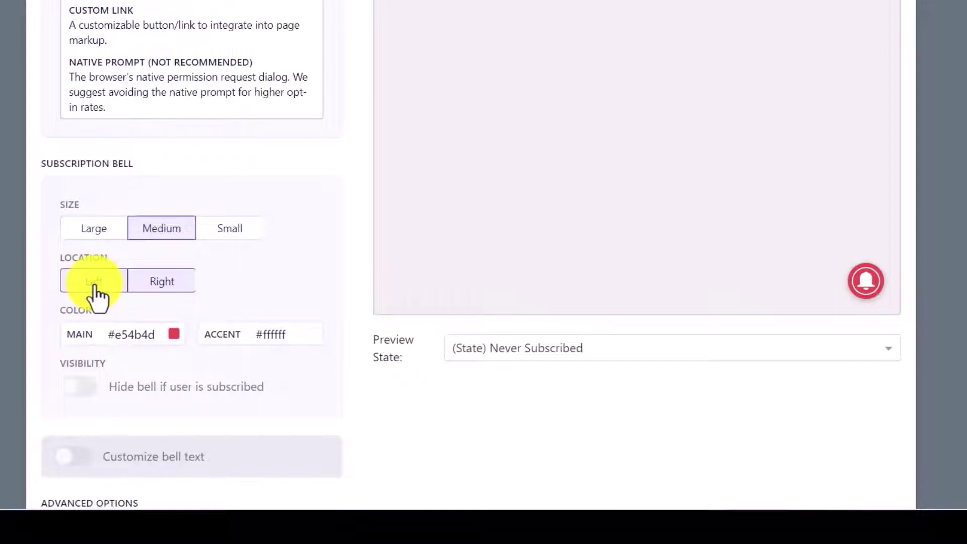
{"action": "left_click", "coordinate": [119, 282]}
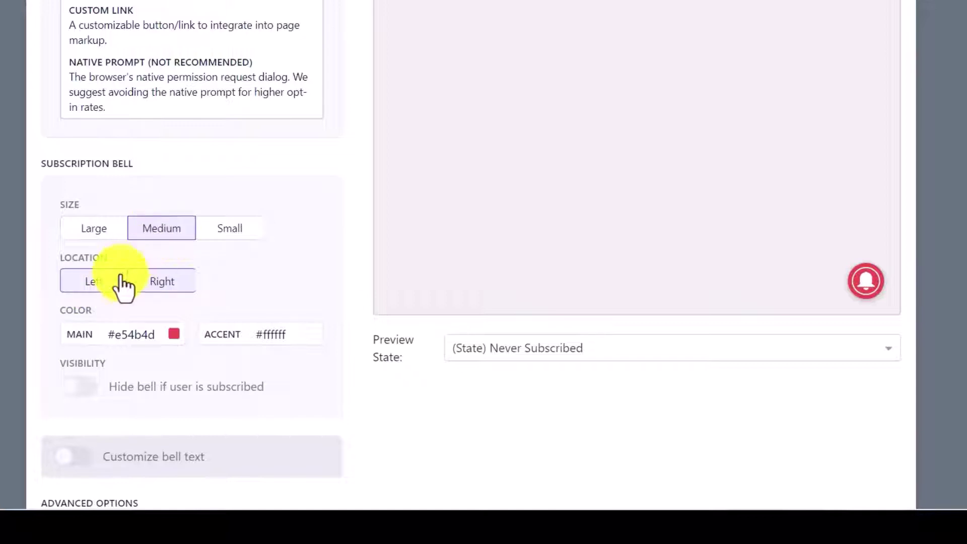
{"action": "left_click", "coordinate": [144, 282]}
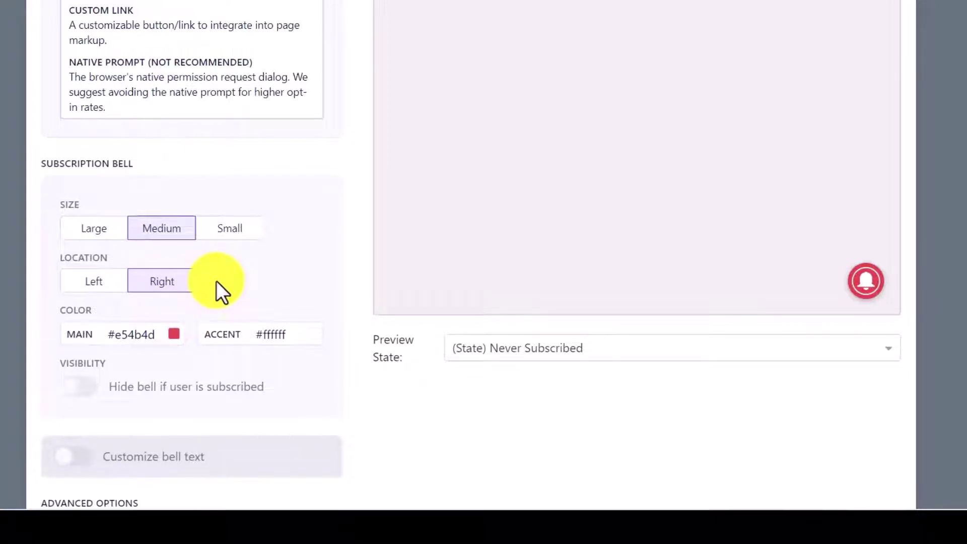
{"action": "scroll", "coordinate": [219, 278], "scroll_direction": "down", "scroll_amount": 4}
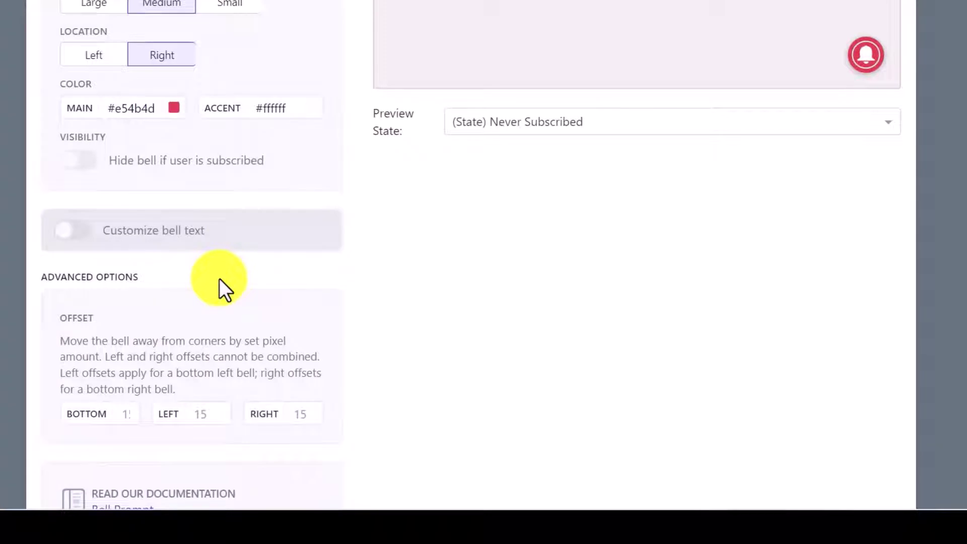
{"action": "scroll", "coordinate": [216, 282], "scroll_direction": "up", "scroll_amount": 2}
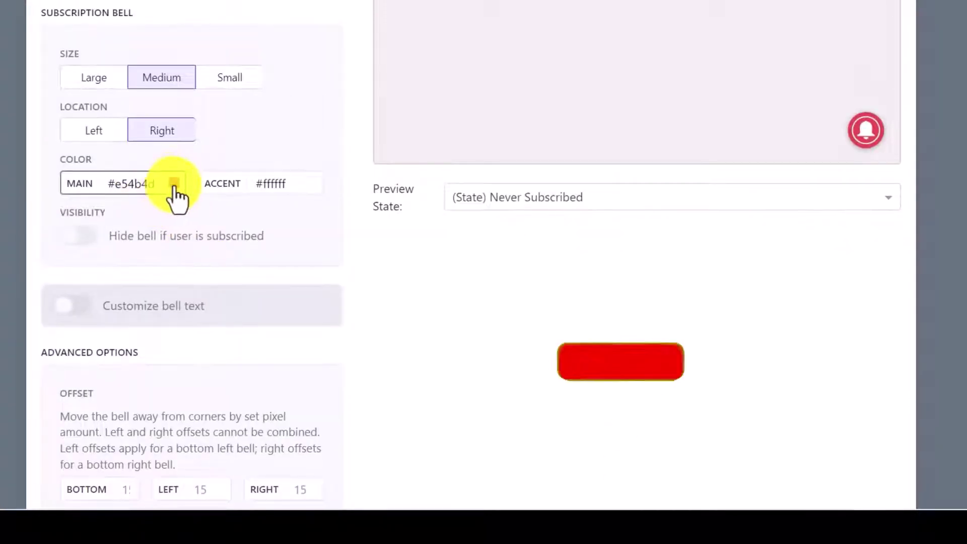
Set the subscription bell's main colour to orange-red #ef4607.
{"action": "left_click", "coordinate": [173, 184]}
{"action": "left_click", "coordinate": [179, 268]}
{"action": "left_click_drag", "start_coordinate": [196, 230], "coordinate": [205, 245]}
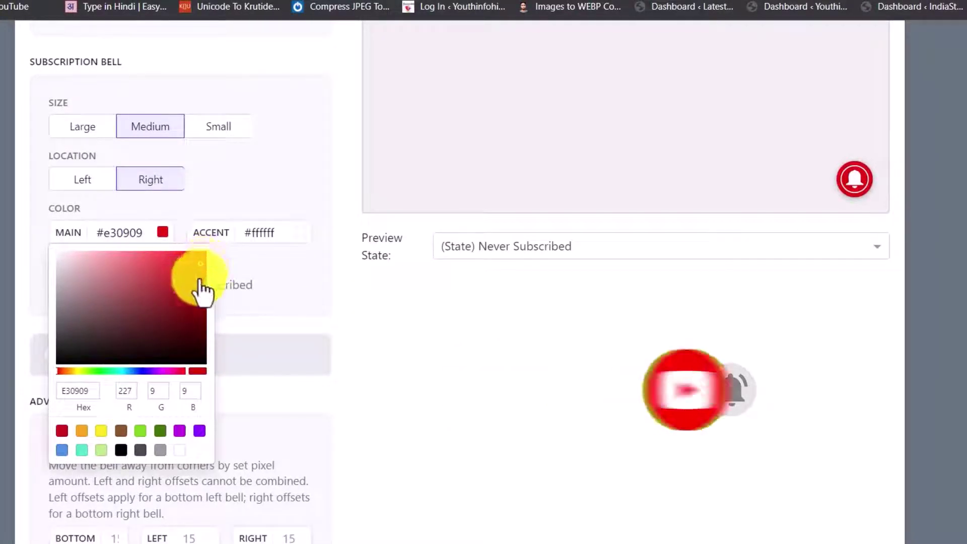
{"action": "left_click", "coordinate": [202, 258]}
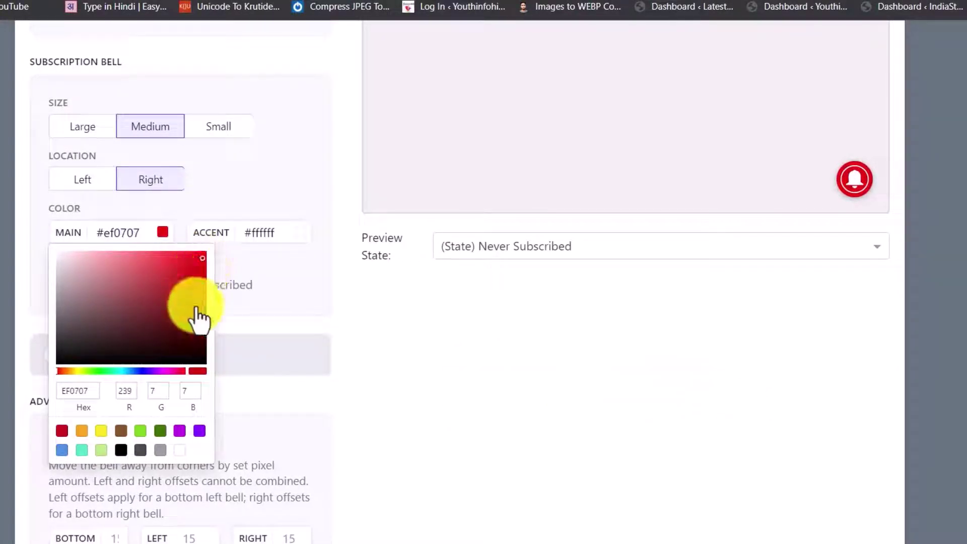
{"action": "left_click", "coordinate": [130, 371]}
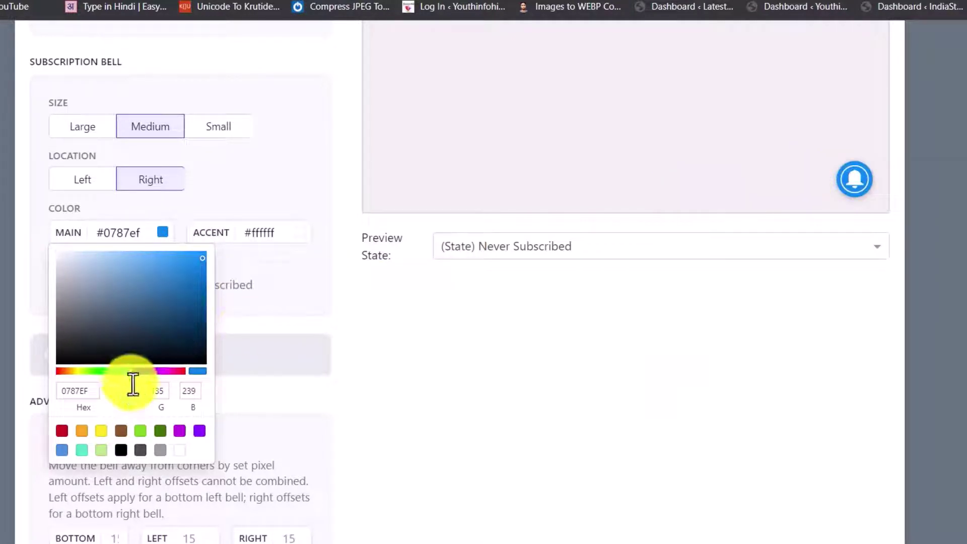
{"action": "left_click", "coordinate": [61, 371]}
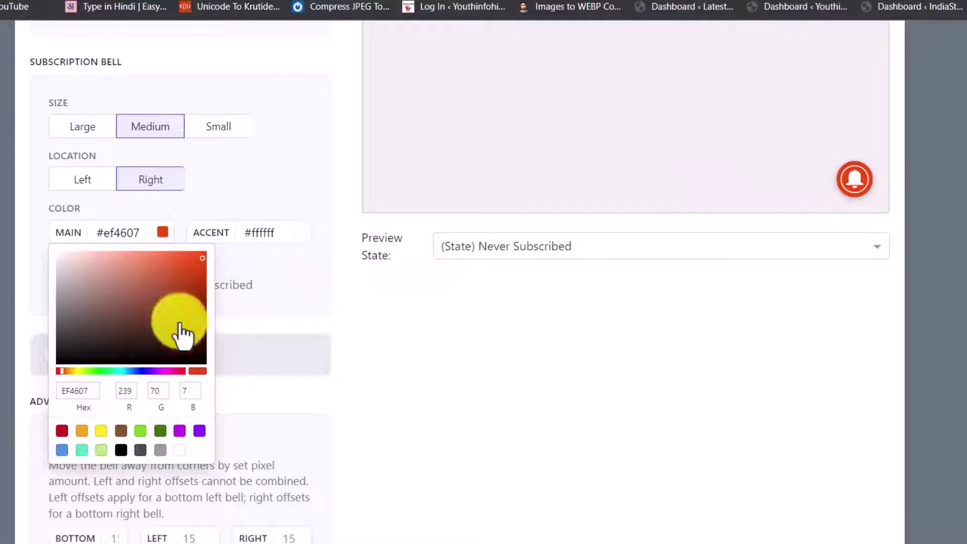
{"action": "left_click", "coordinate": [318, 336]}
Confirm the bell settings and return to the permission prompt list.
{"action": "scroll", "coordinate": [162, 381], "scroll_direction": "down", "scroll_amount": 5}
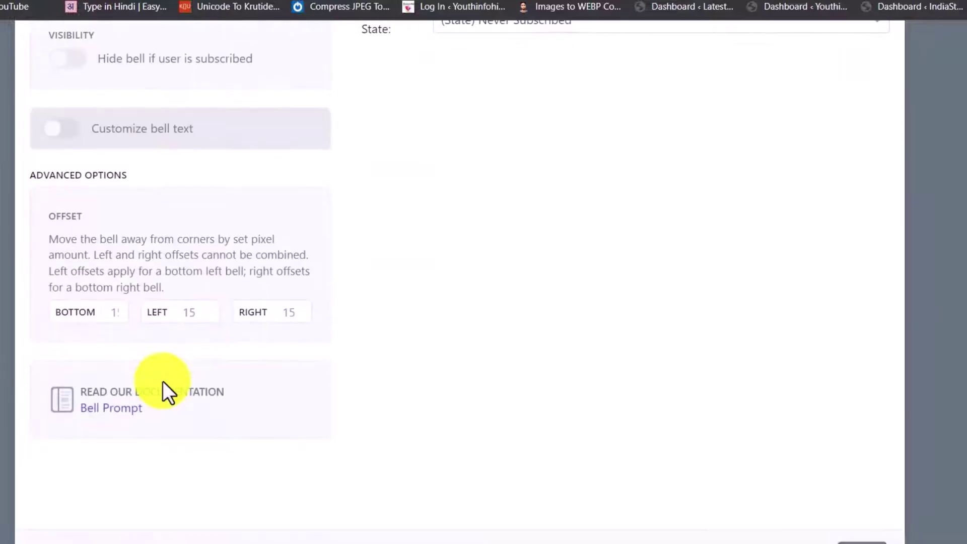
{"action": "scroll", "coordinate": [529, 362], "scroll_direction": "up", "scroll_amount": 5}
{"action": "scroll", "coordinate": [652, 443], "scroll_direction": "down", "scroll_amount": 5}
{"action": "scroll", "coordinate": [504, 447], "scroll_direction": "up", "scroll_amount": 5}
{"action": "scroll", "coordinate": [922, 453], "scroll_direction": "down", "scroll_amount": 5}
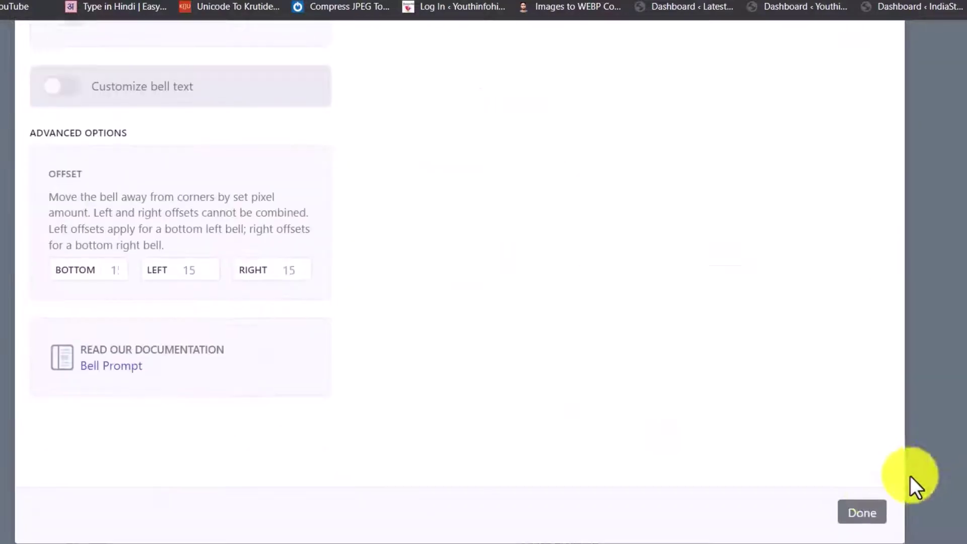
{"action": "left_click", "coordinate": [865, 513]}
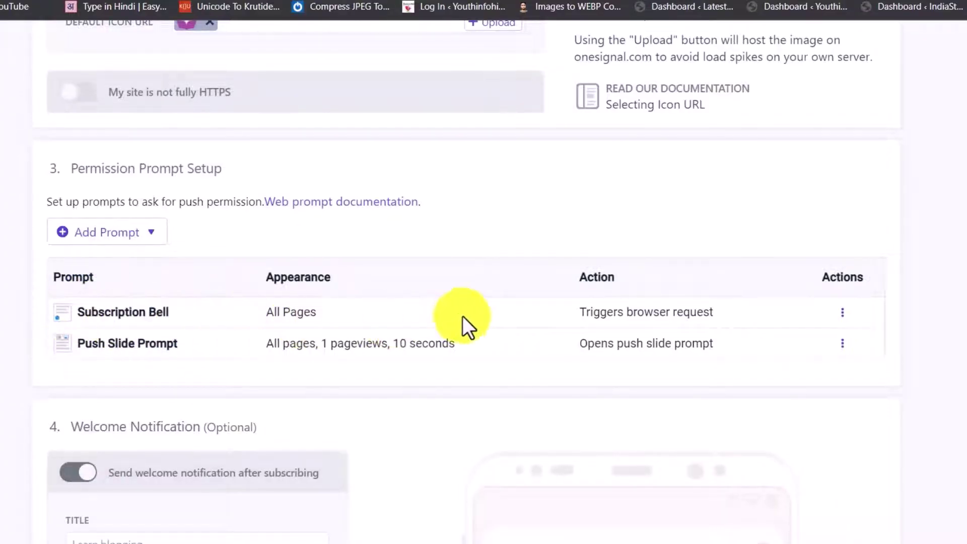
Add a Custom Link push prompt styled as a button.
{"action": "left_click", "coordinate": [129, 241]}
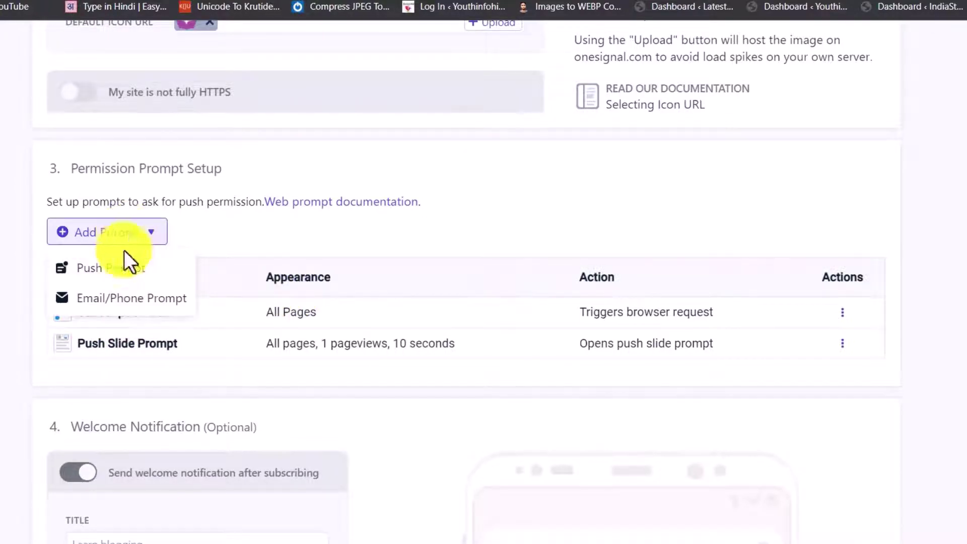
{"action": "left_click", "coordinate": [120, 269]}
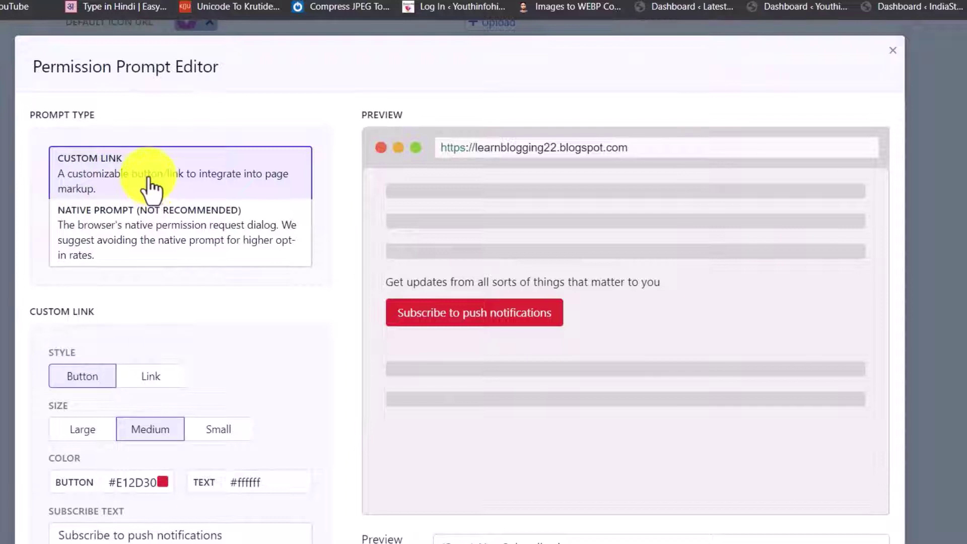
{"action": "scroll", "coordinate": [216, 304], "scroll_direction": "down", "scroll_amount": 5}
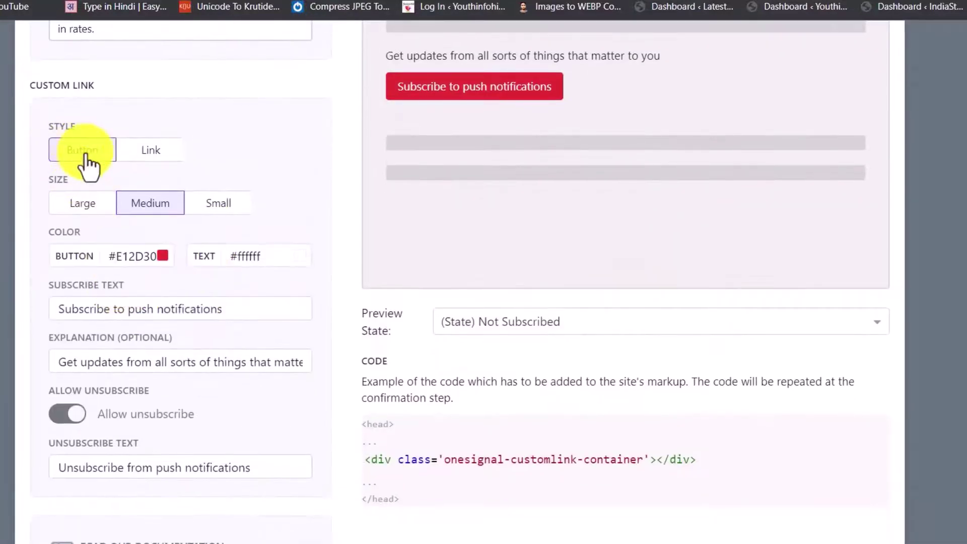
{"action": "left_click", "coordinate": [147, 162]}
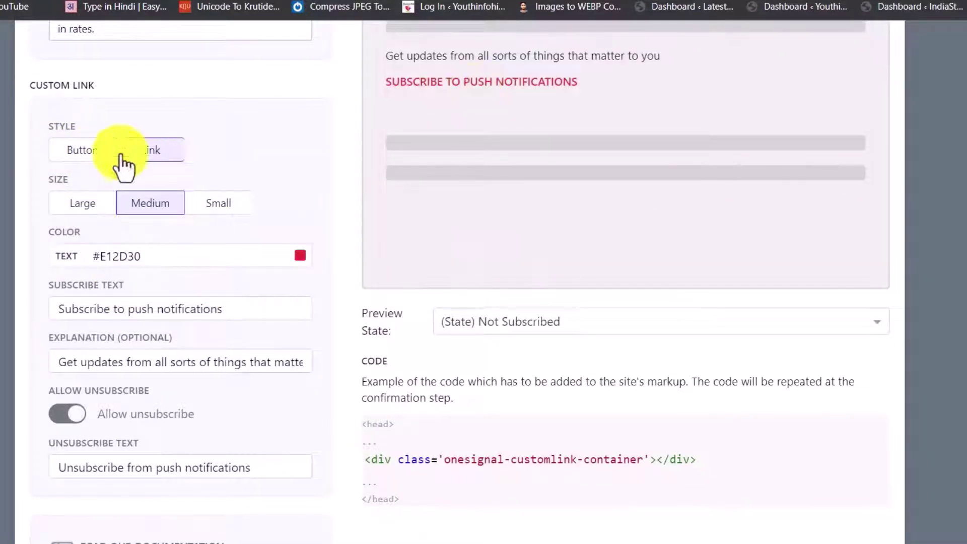
{"action": "left_click", "coordinate": [71, 154]}
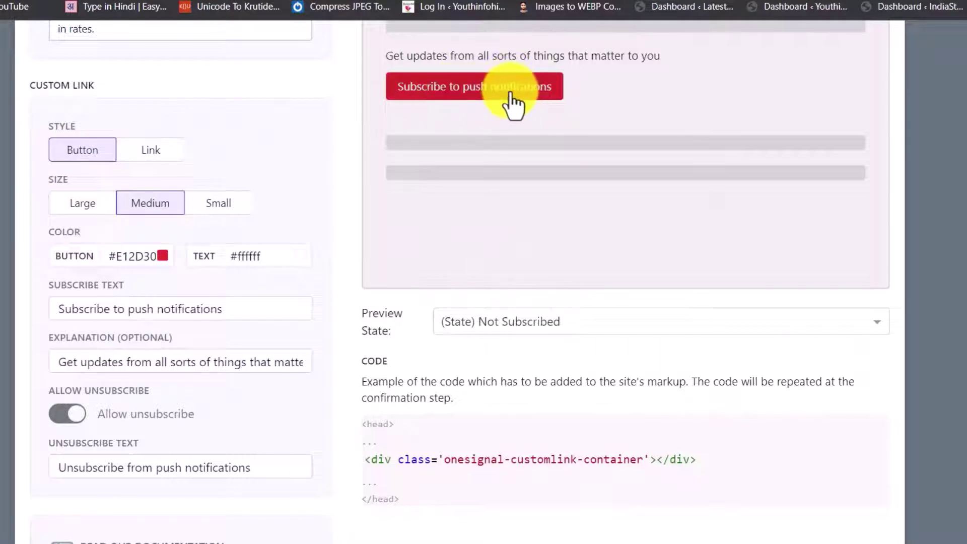
Keep the custom link button at Medium size and save the prompt.
{"action": "left_click", "coordinate": [101, 206]}
{"action": "left_click", "coordinate": [214, 207]}
{"action": "left_click", "coordinate": [97, 214]}
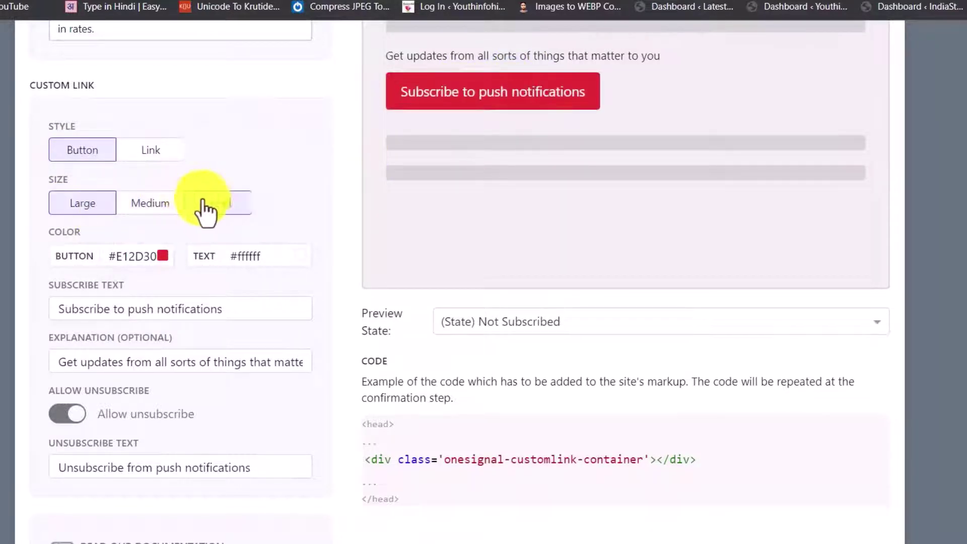
{"action": "left_click", "coordinate": [194, 210]}
{"action": "left_click", "coordinate": [107, 217]}
{"action": "left_click", "coordinate": [135, 214]}
{"action": "left_click", "coordinate": [164, 256]}
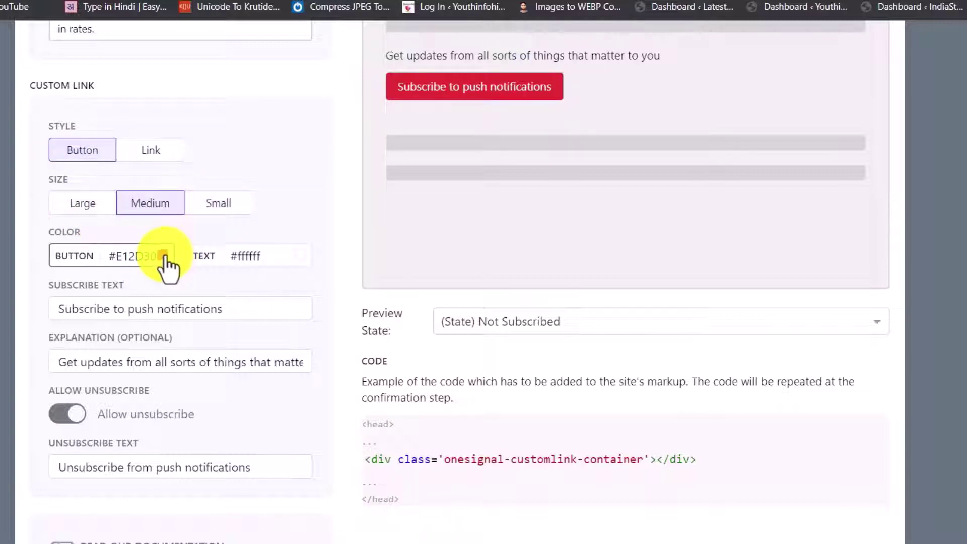
{"action": "scroll", "coordinate": [417, 433], "scroll_direction": "down", "scroll_amount": 4}
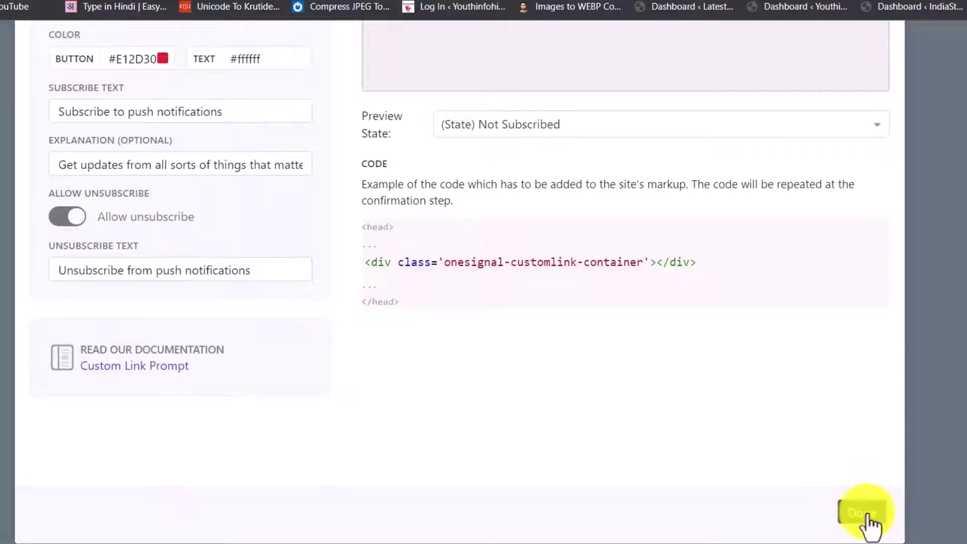
{"action": "left_click", "coordinate": [865, 513]}
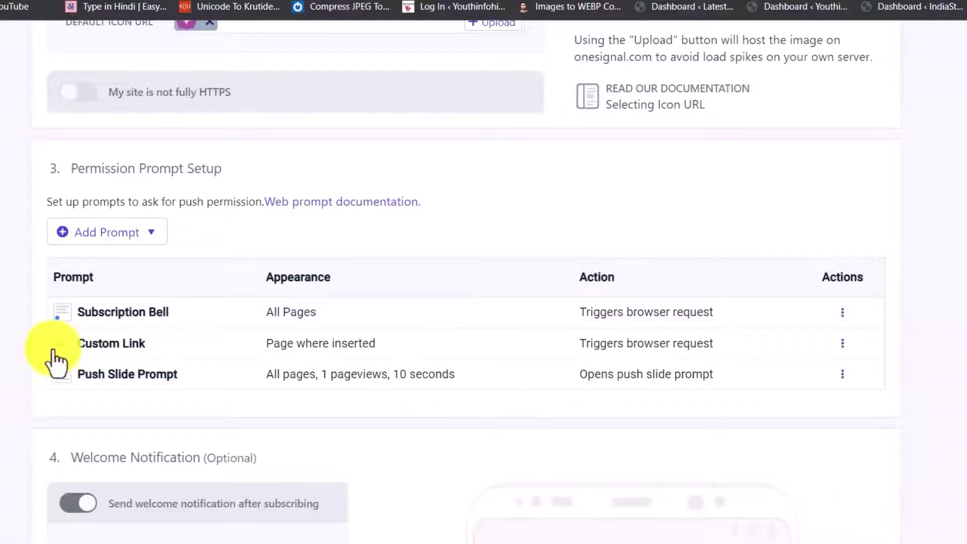
Enable the welcome notification titled 'Learn blogging' with message 'Thanks for subscribing!'.
{"action": "scroll", "coordinate": [251, 342], "scroll_direction": "down", "scroll_amount": 5}
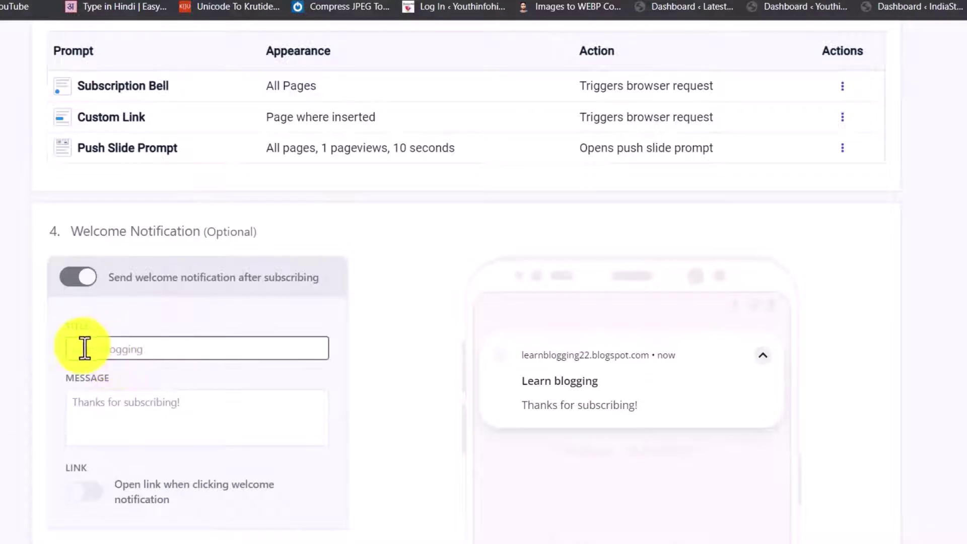
{"action": "left_click", "coordinate": [79, 282]}
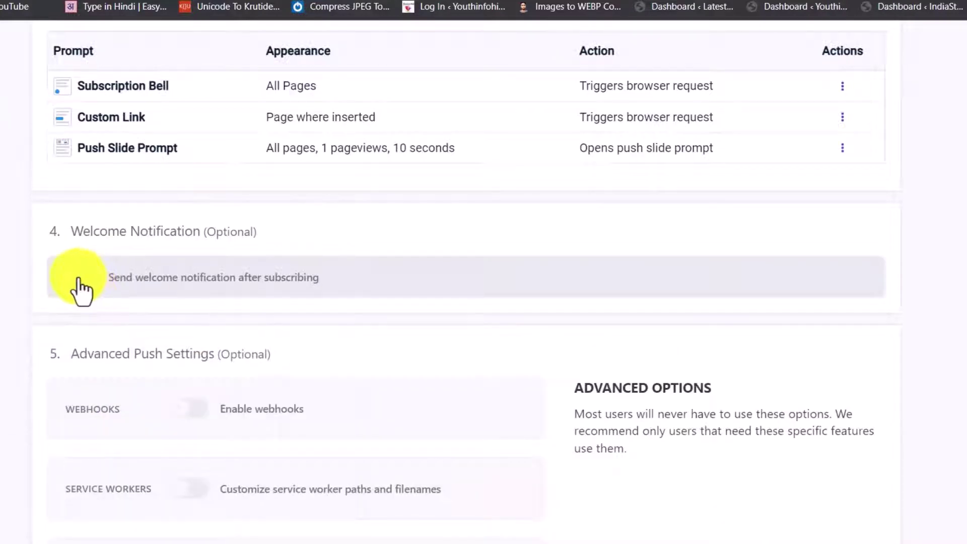
{"action": "left_click", "coordinate": [79, 285]}
{"action": "left_click", "coordinate": [104, 343]}
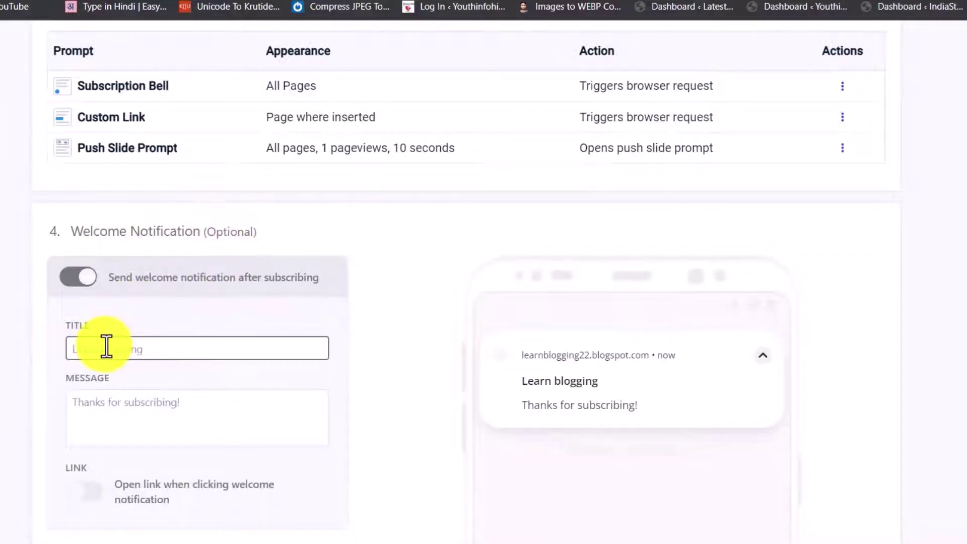
{"action": "left_click_drag", "start_coordinate": [59, 328], "coordinate": [127, 341]}
{"action": "left_click", "coordinate": [166, 349]}
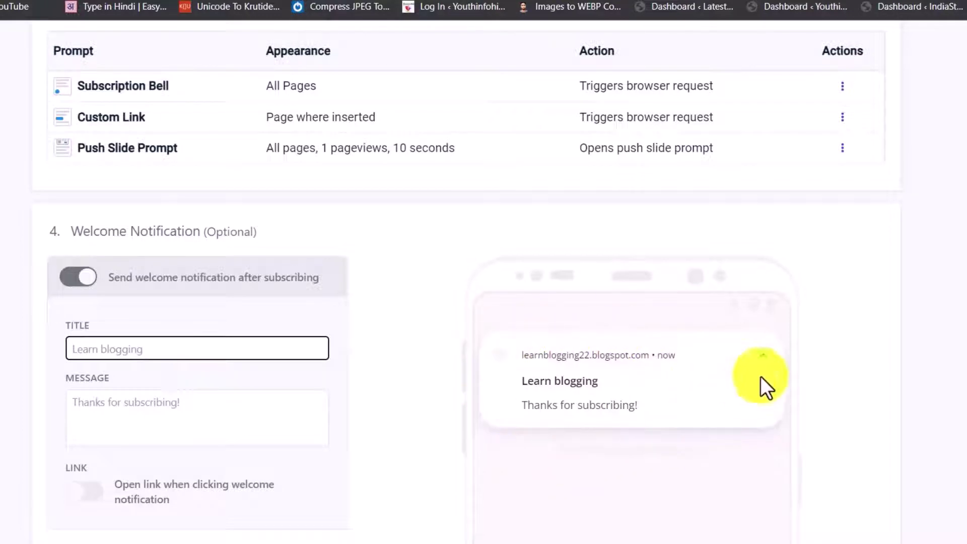
{"action": "scroll", "coordinate": [467, 431], "scroll_direction": "down", "scroll_amount": 10}
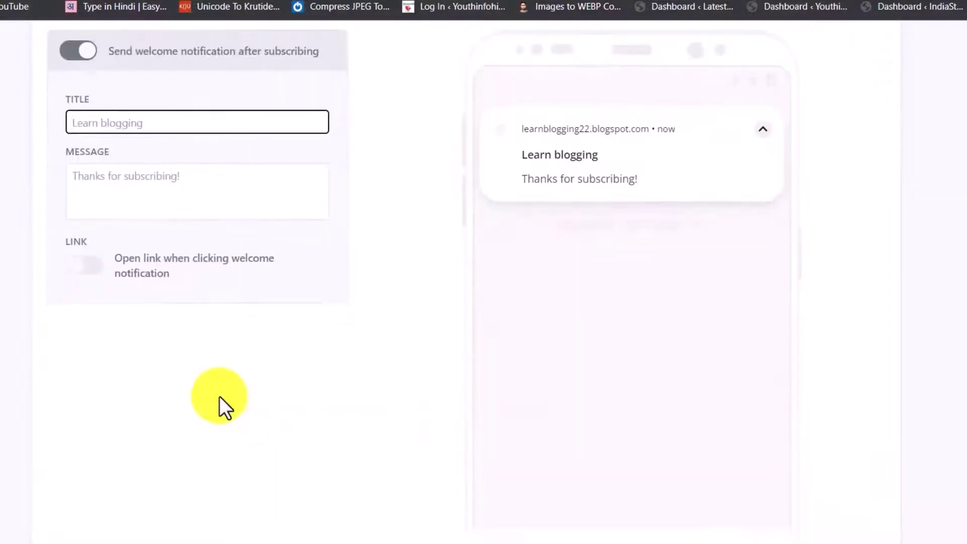
{"action": "scroll", "coordinate": [306, 379], "scroll_direction": "down", "scroll_amount": 3}
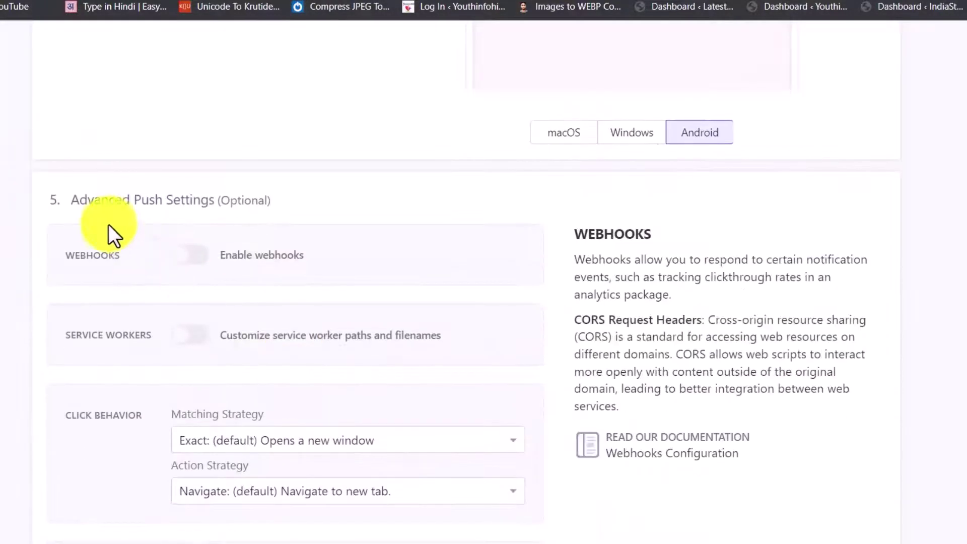
{"action": "scroll", "coordinate": [207, 264], "scroll_direction": "down", "scroll_amount": 5}
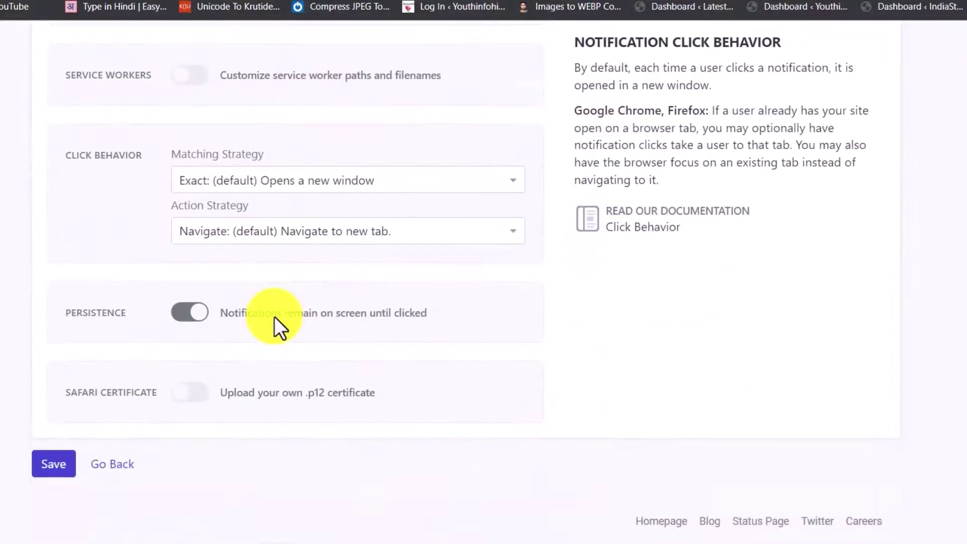
Save the web push settings, copy the SDK code from Add Code to Site, then switch to Blogger.
{"action": "left_click", "coordinate": [56, 471]}
{"action": "scroll", "coordinate": [395, 350], "scroll_direction": "up", "scroll_amount": 10}
{"action": "scroll", "coordinate": [234, 306], "scroll_direction": "down", "scroll_amount": 7}
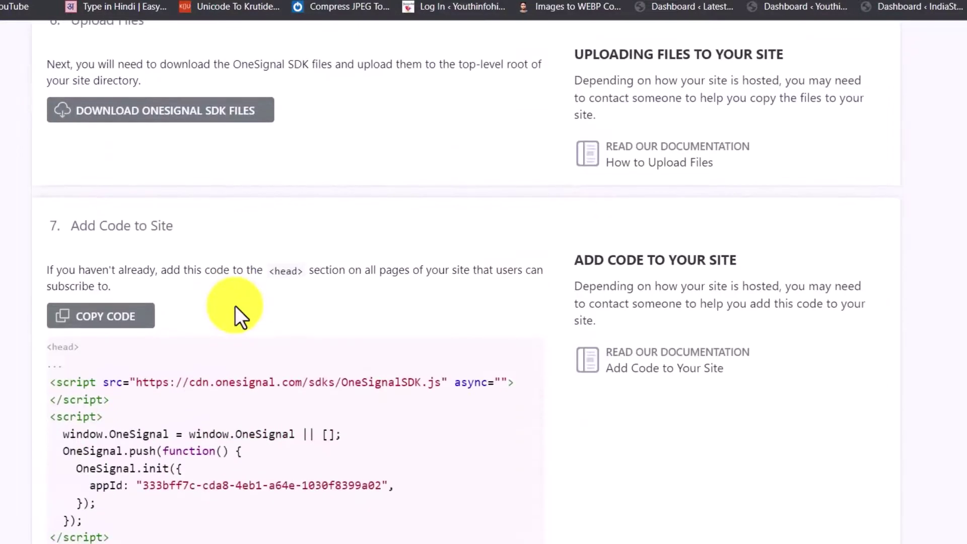
{"action": "scroll", "coordinate": [45, 140], "scroll_direction": "up", "scroll_amount": 3}
{"action": "scroll", "coordinate": [112, 280], "scroll_direction": "down", "scroll_amount": 2}
{"action": "left_click", "coordinate": [105, 170]}
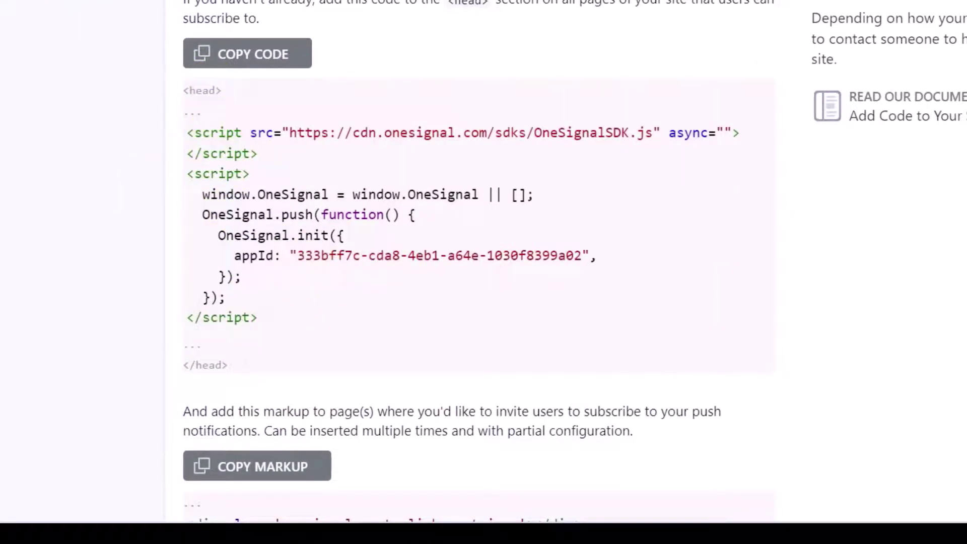
{"action": "left_click", "coordinate": [86, 26]}
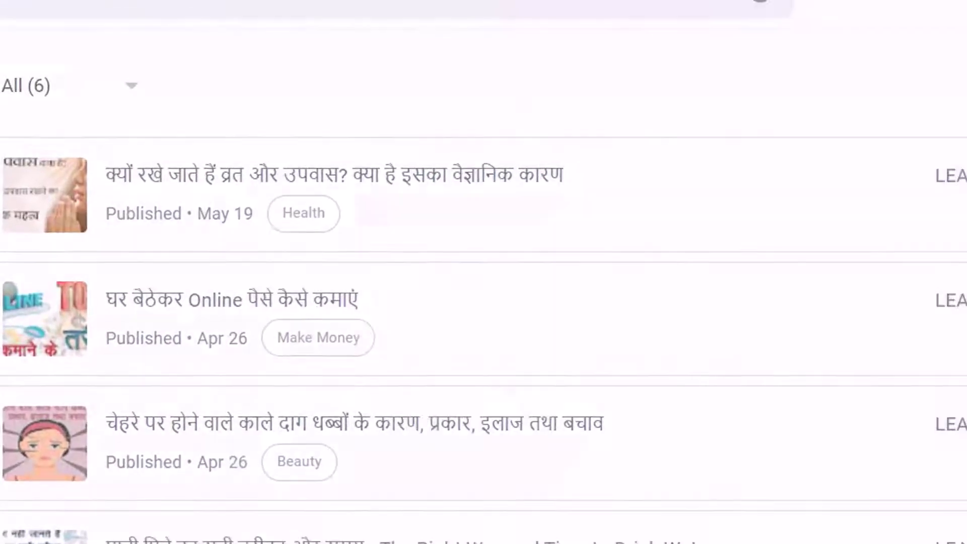
Open the blog theme's Edit HTML view from Theme > Customize.
{"action": "left_click", "coordinate": [137, 294]}
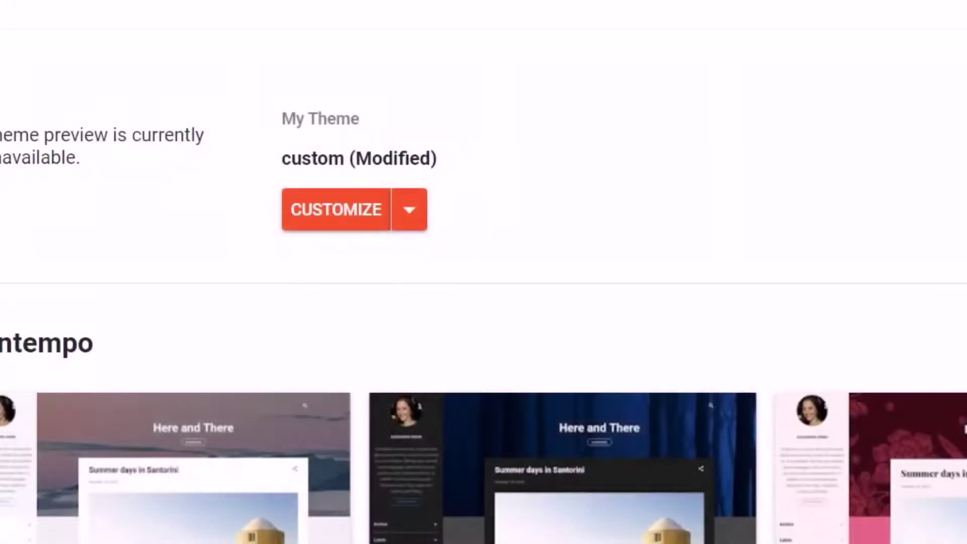
{"action": "left_click", "coordinate": [409, 210]}
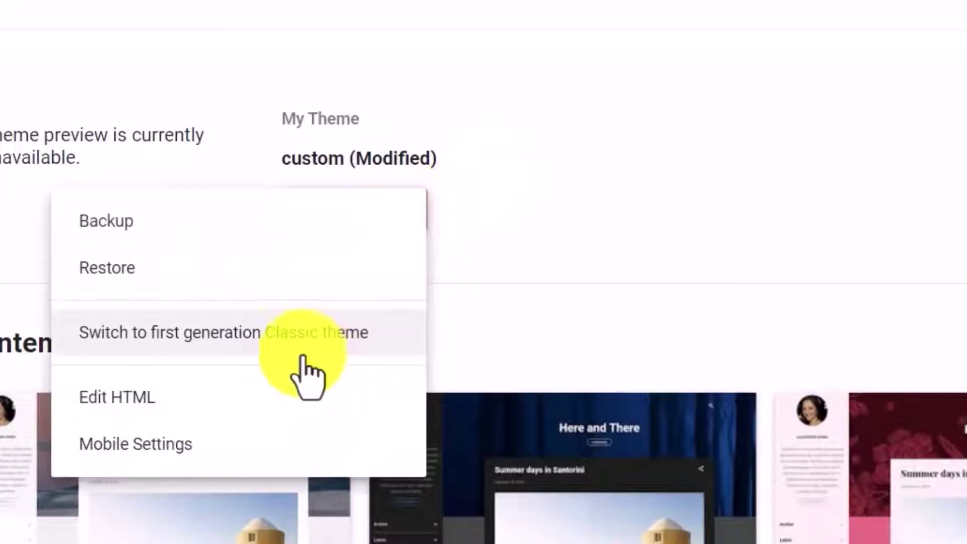
{"action": "left_click", "coordinate": [198, 397]}
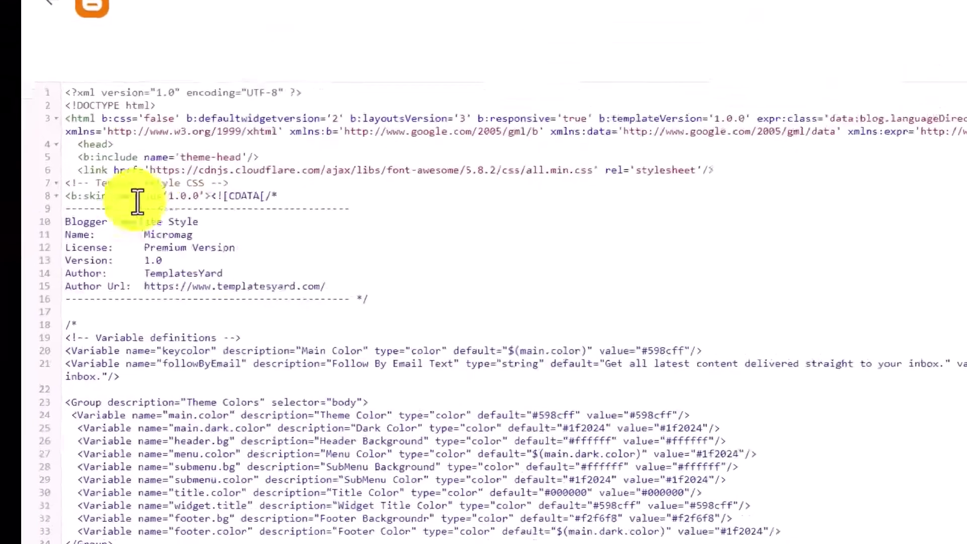
Paste the OneSignal SDK script on a new line after <head> and save the theme.
{"action": "left_click", "coordinate": [141, 106]}
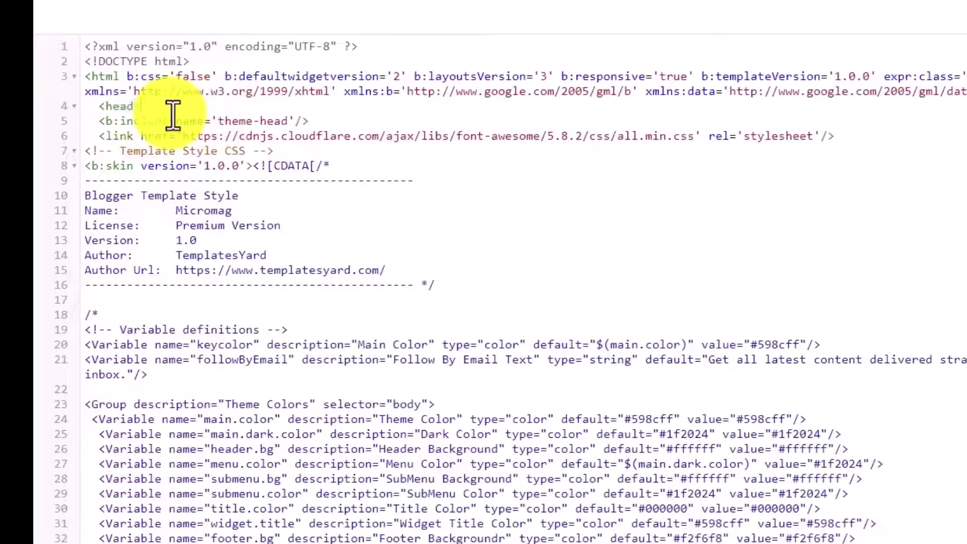
{"action": "key", "text": "Return"}
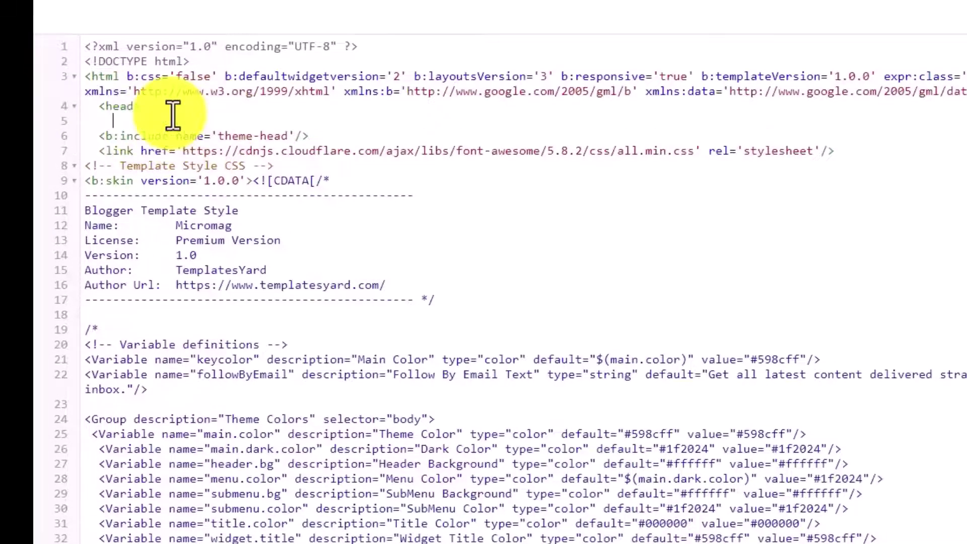
{"action": "key", "text": "ctrl+v"}
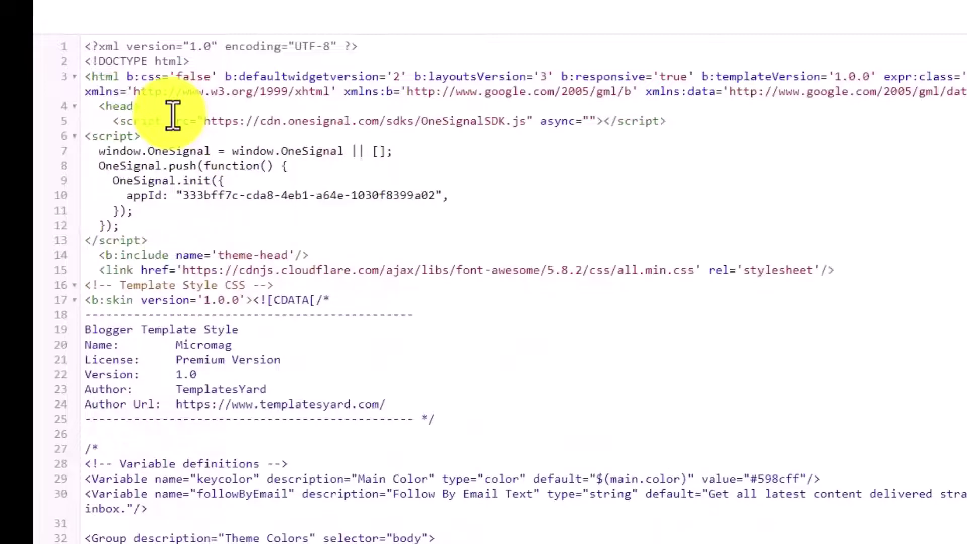
{"action": "left_click_drag", "start_coordinate": [112, 121], "coordinate": [153, 229]}
{"action": "left_click", "coordinate": [291, 216]}
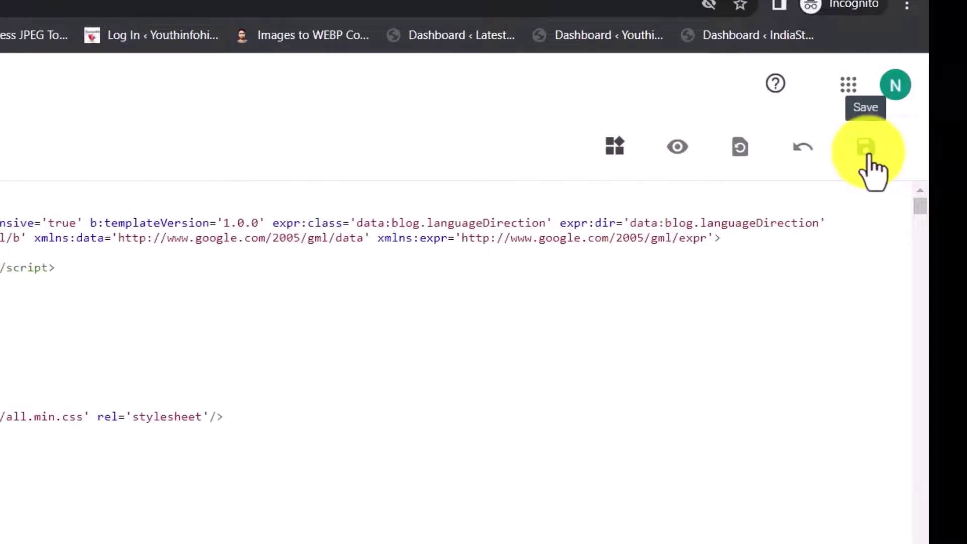
{"action": "left_click", "coordinate": [867, 154]}
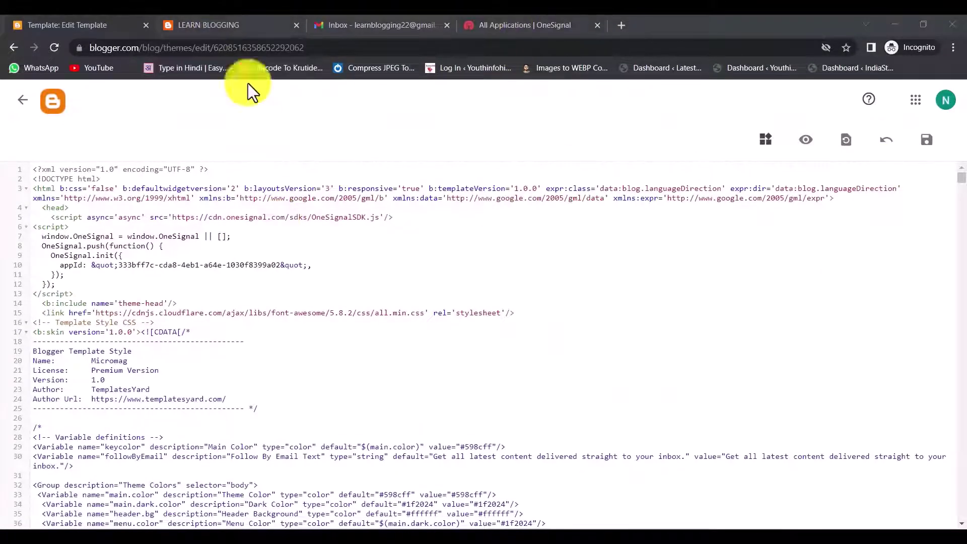
Reload the learnblogging22 homepage to confirm the subscribe popup, then return to OneSignal.
{"action": "left_click", "coordinate": [236, 22]}
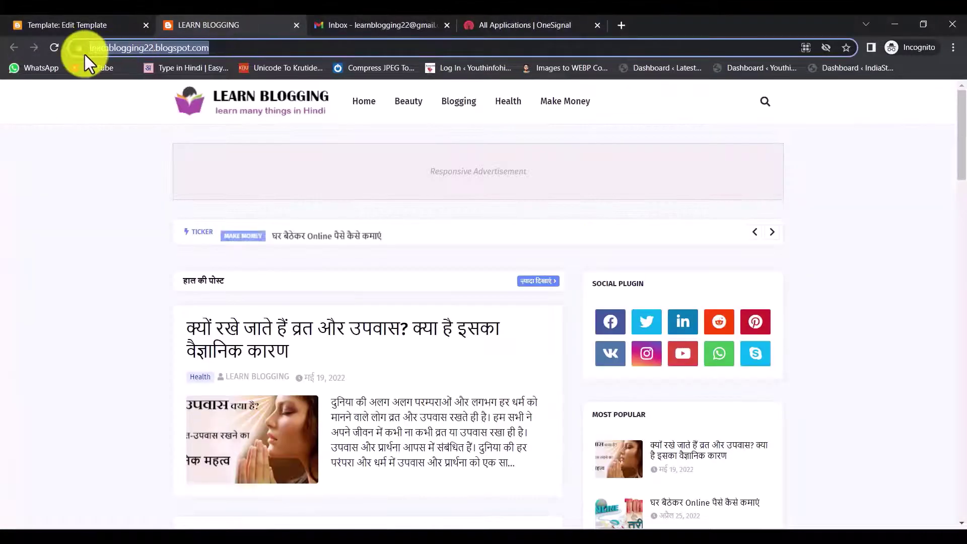
{"action": "left_click", "coordinate": [55, 48]}
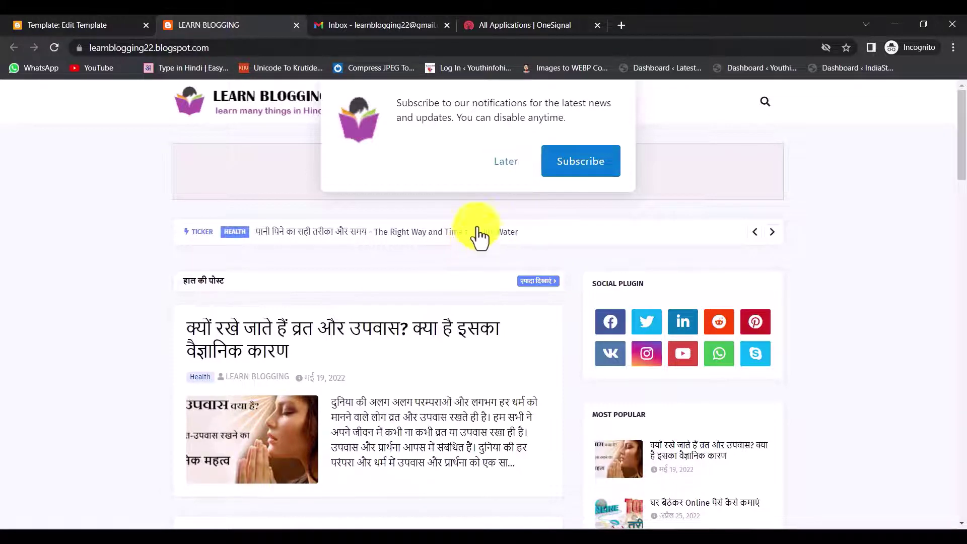
{"action": "left_click", "coordinate": [494, 24]}
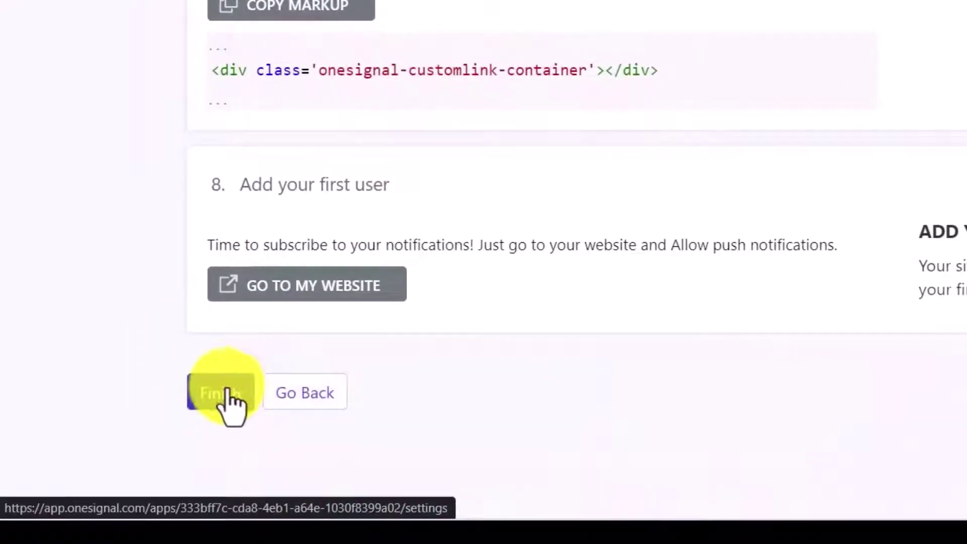
Return to the web push settings and edit the Push Slide Prompt from its ⋮ menu.
{"action": "left_click", "coordinate": [317, 398]}
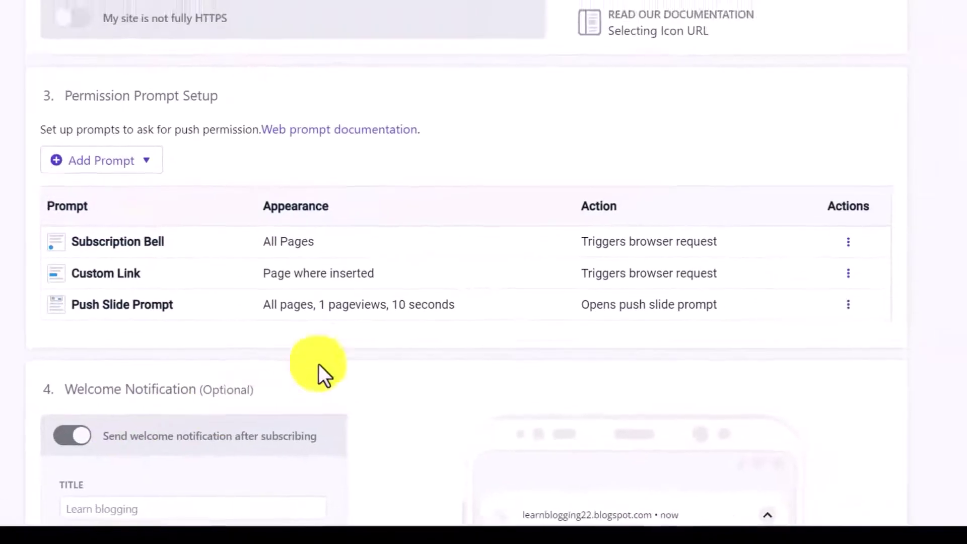
{"action": "scroll", "coordinate": [267, 342], "scroll_direction": "down", "scroll_amount": 2}
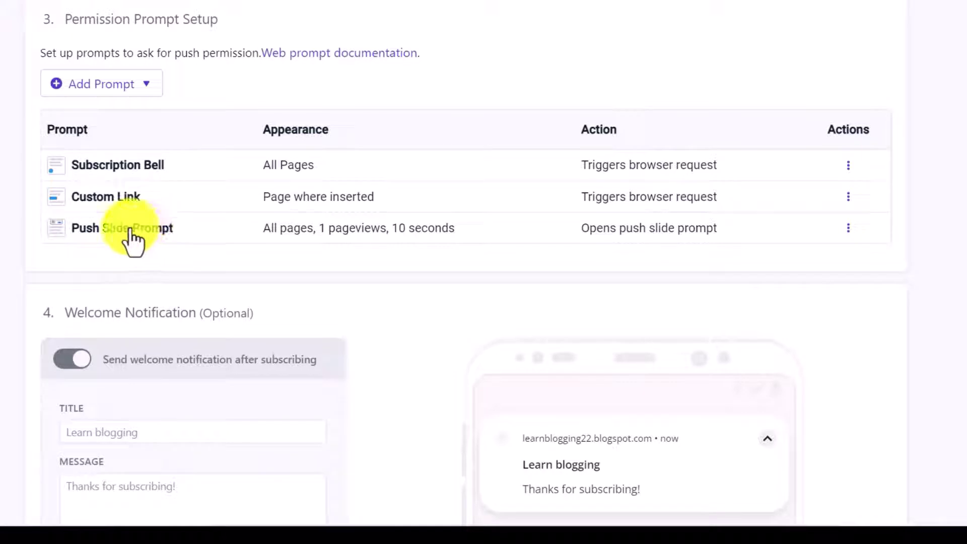
{"action": "left_click", "coordinate": [848, 229]}
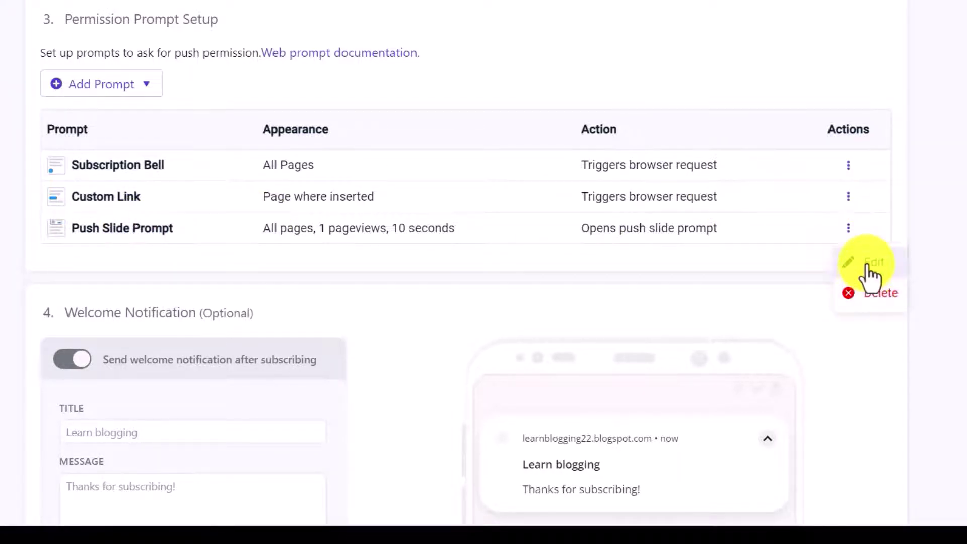
{"action": "left_click", "coordinate": [870, 267]}
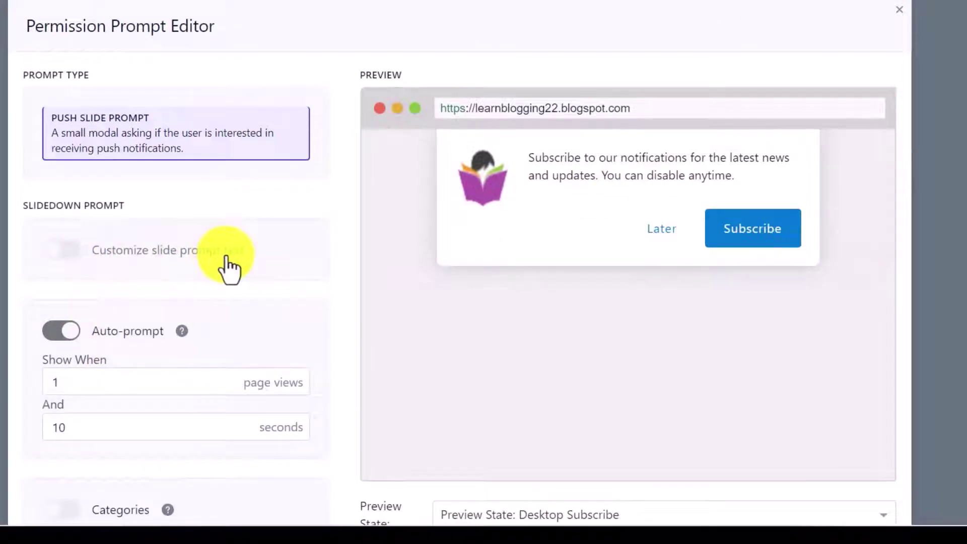
Enable Customize slide prompt text and relabel the Subscribe button to 'Allow'.
{"action": "left_click", "coordinate": [66, 251]}
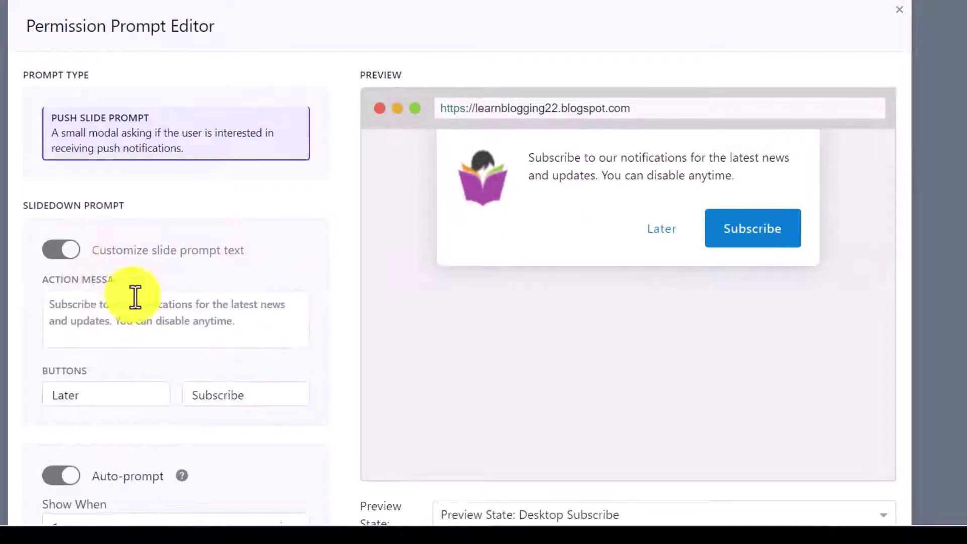
{"action": "scroll", "coordinate": [209, 331], "scroll_direction": "down", "scroll_amount": 1}
{"action": "scroll", "coordinate": [209, 331], "scroll_direction": "down", "scroll_amount": 3}
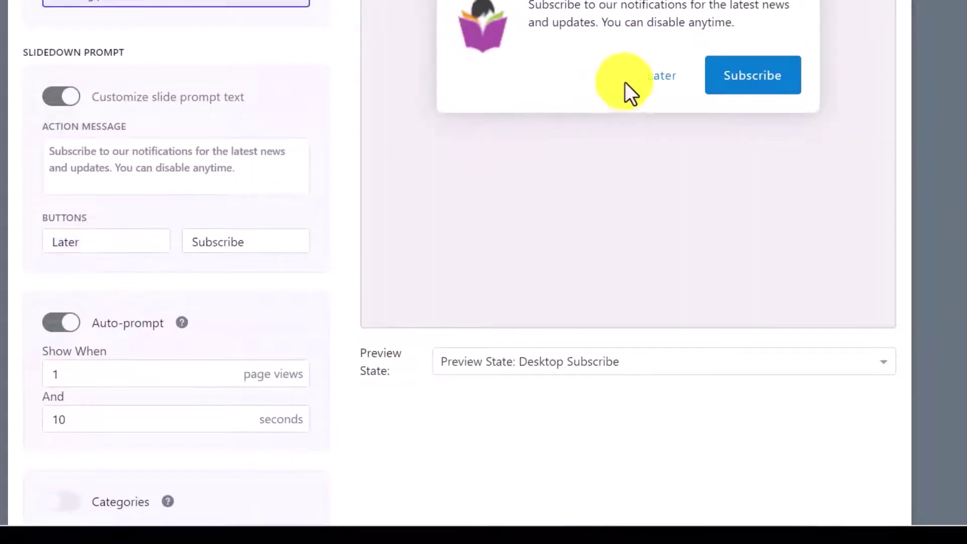
{"action": "double_click", "coordinate": [71, 242]}
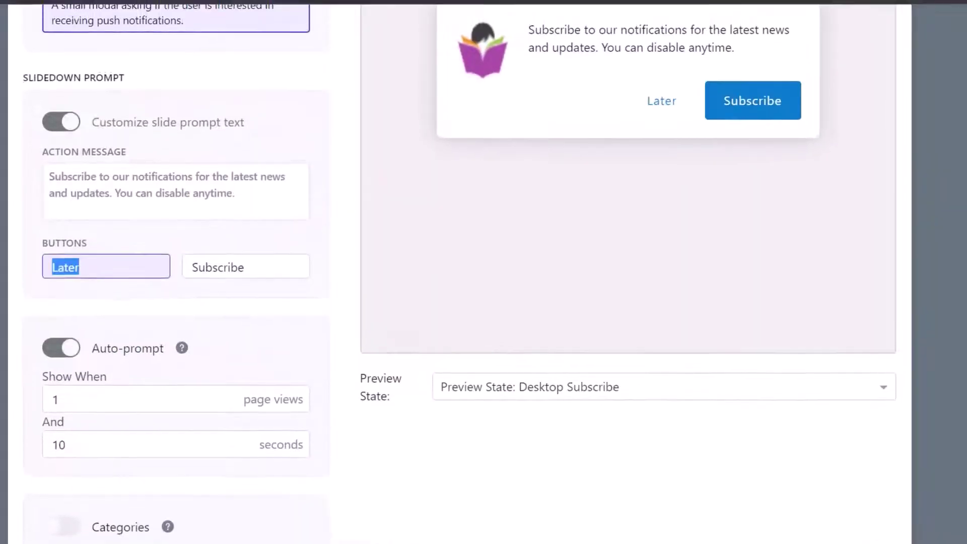
{"action": "double_click", "coordinate": [256, 276]}
{"action": "type", "text": "A"}
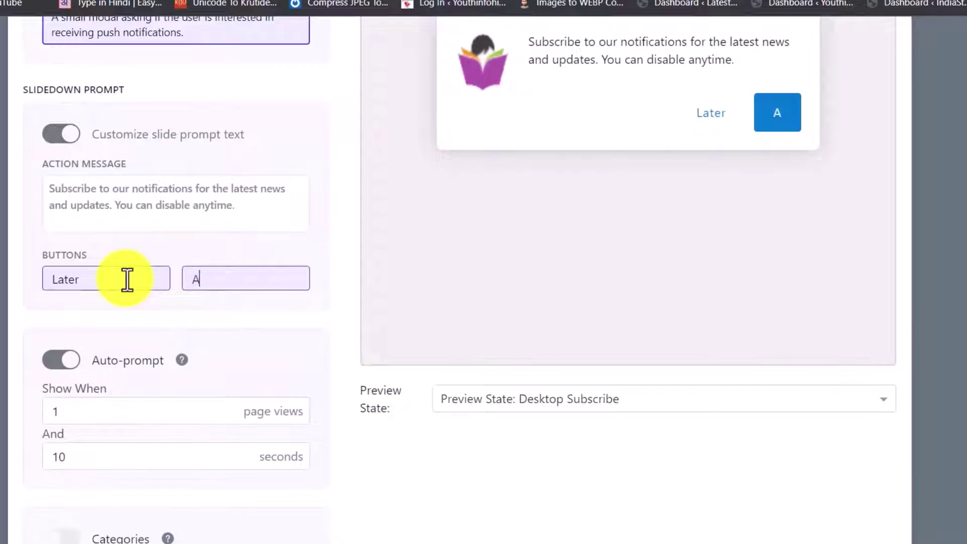
{"action": "type", "text": "llow"}
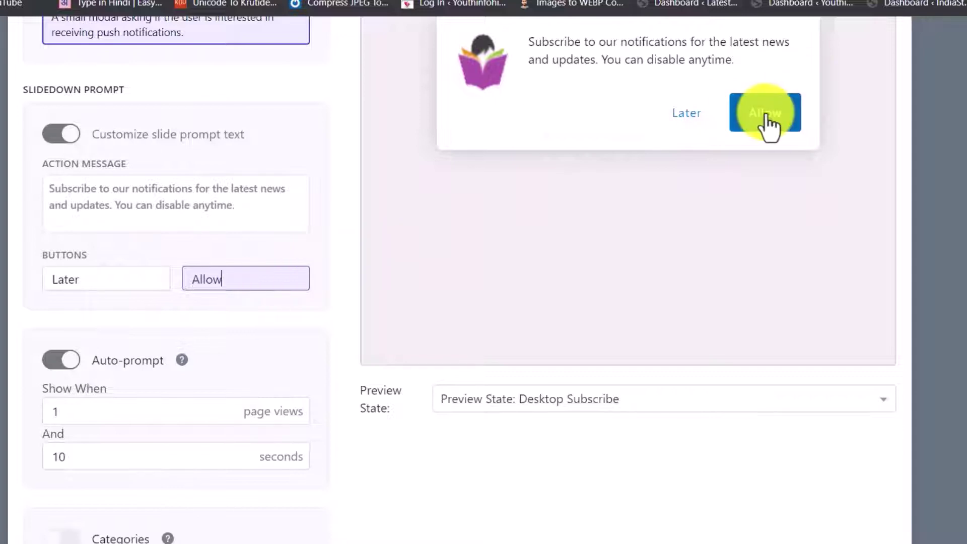
{"action": "scroll", "coordinate": [129, 452], "scroll_direction": "down", "scroll_amount": 3}
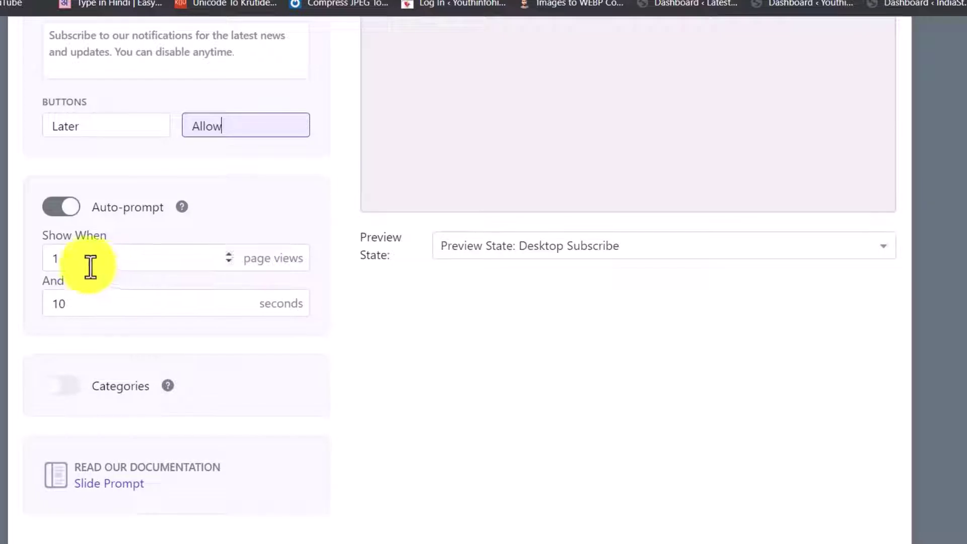
Set the slide prompt to show after 5 page views and a 7-second delay.
{"action": "double_click", "coordinate": [50, 259]}
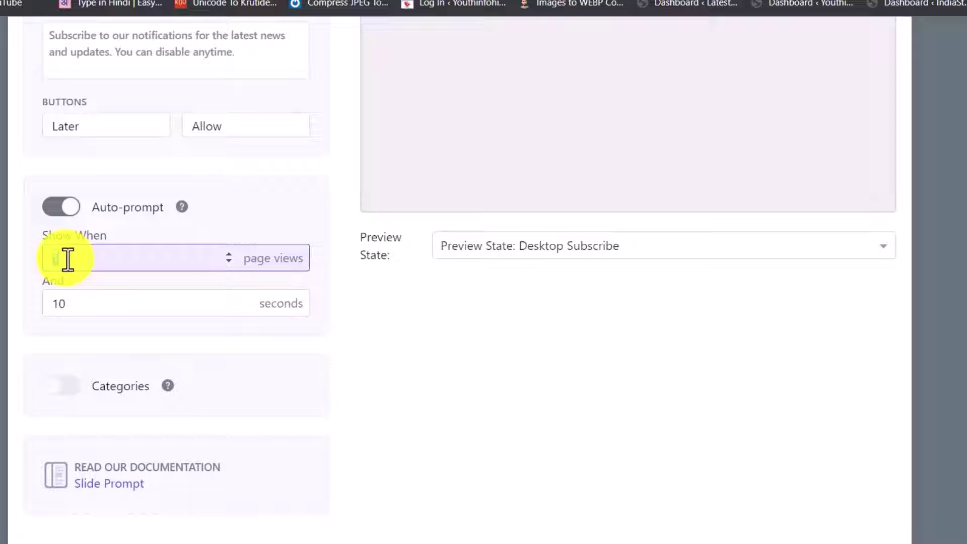
{"action": "type", "text": "5"}
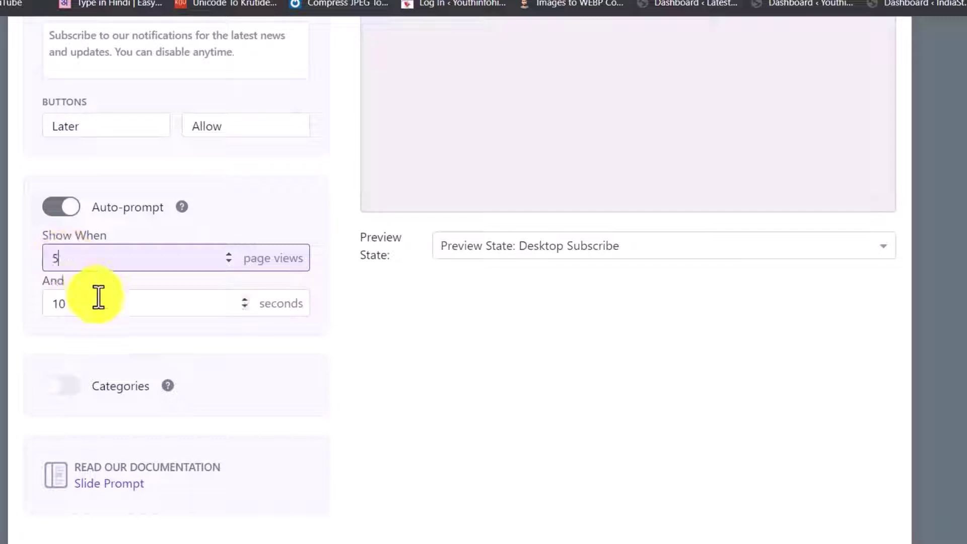
{"action": "left_click", "coordinate": [82, 308]}
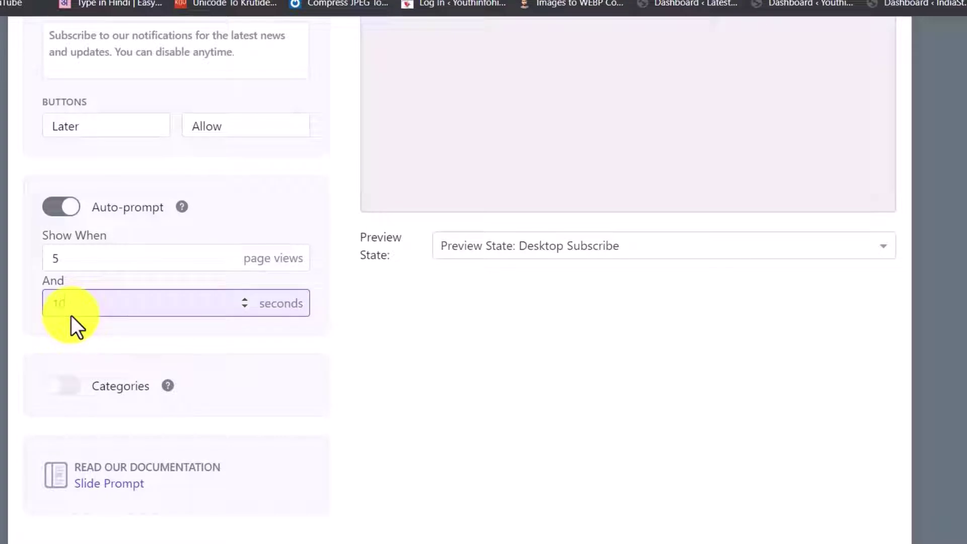
{"action": "type", "text": "10"}
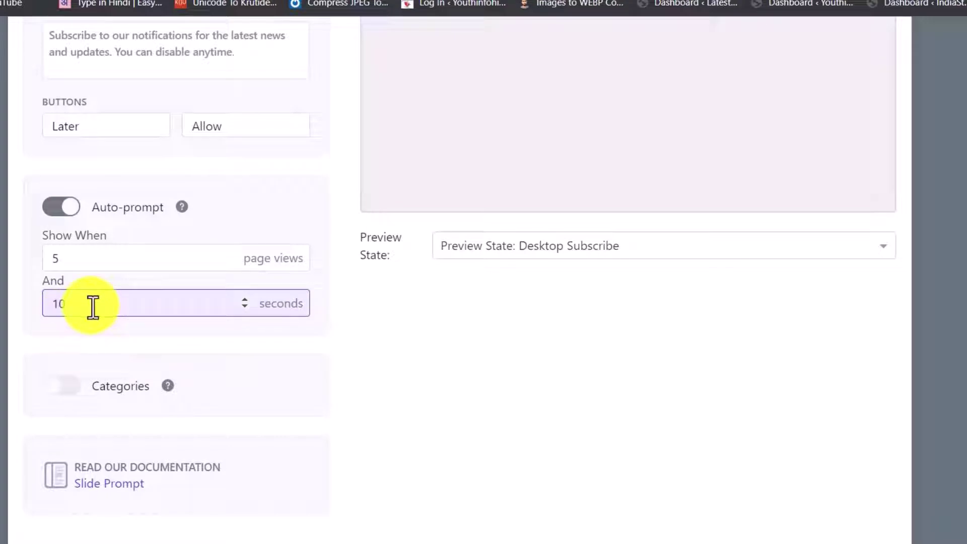
{"action": "key", "text": "BackSpace"}
{"action": "key", "text": "BackSpace"}
{"action": "type", "text": "10"}
{"action": "left_click_drag", "start_coordinate": [85, 304], "coordinate": [33, 312]}
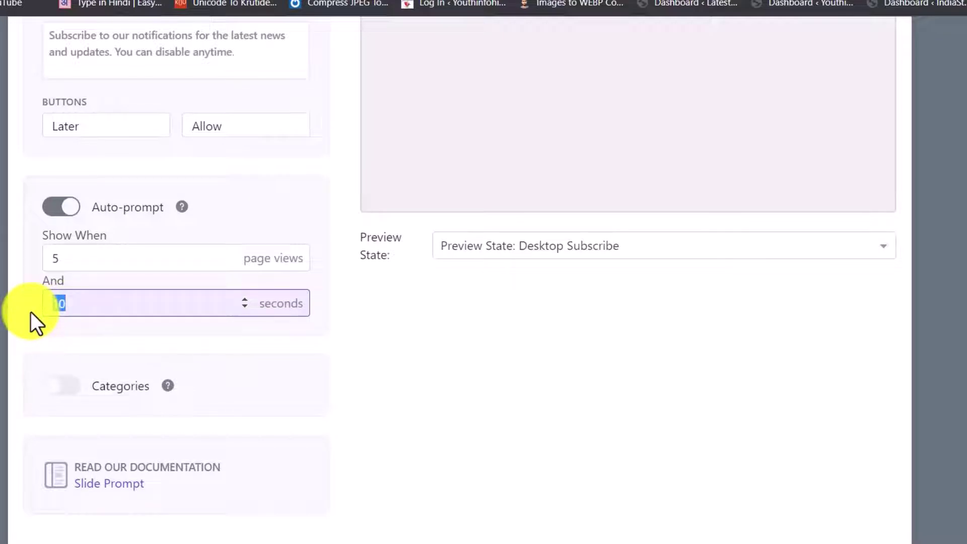
{"action": "key", "text": "BackSpace"}
{"action": "type", "text": "7"}
{"action": "left_click", "coordinate": [131, 395]}
Save the Push Slide Prompt changes with Done.
{"action": "scroll", "coordinate": [308, 395], "scroll_direction": "down", "scroll_amount": 3}
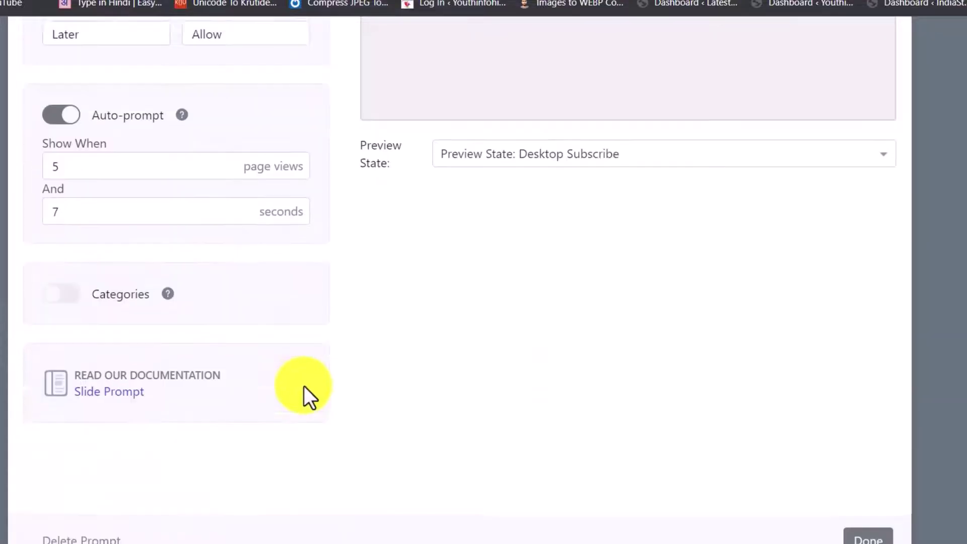
{"action": "scroll", "coordinate": [512, 416], "scroll_direction": "up", "scroll_amount": 8}
{"action": "scroll", "coordinate": [812, 464], "scroll_direction": "down", "scroll_amount": 8}
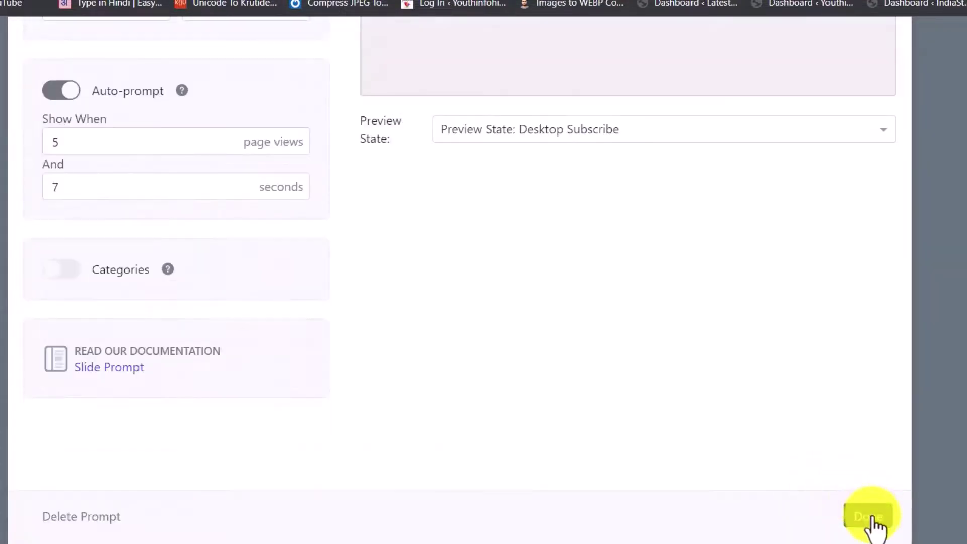
{"action": "left_click", "coordinate": [868, 517]}
Reload the learnblogging22 homepage and wait for the OneSignal slide prompt to reappear.
{"action": "left_click", "coordinate": [254, 23]}
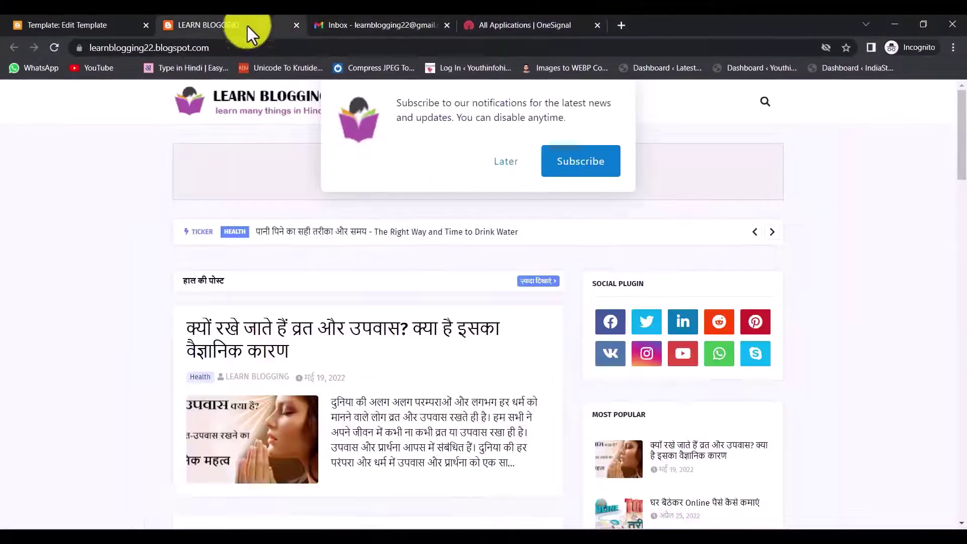
{"action": "left_click", "coordinate": [52, 49]}
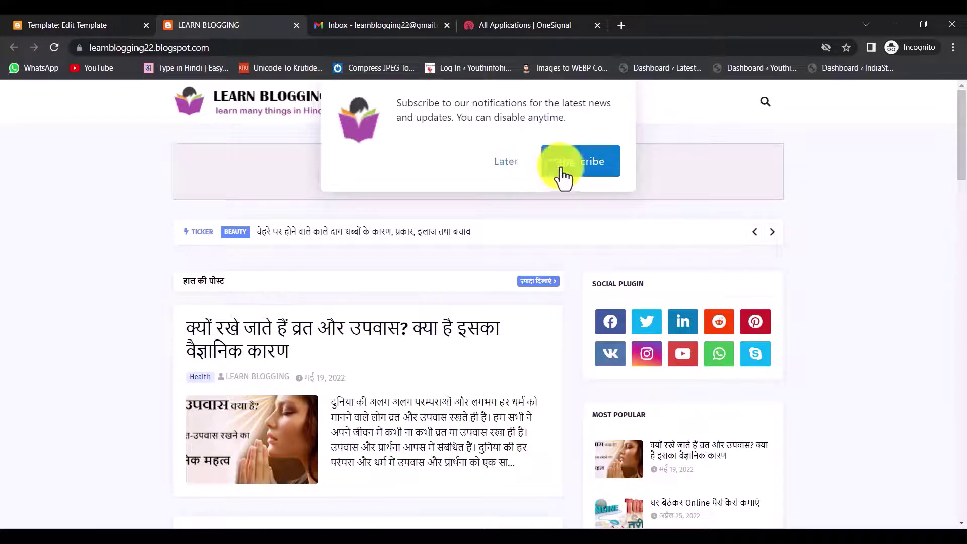
{"action": "scroll", "coordinate": [589, 176], "scroll_direction": "down", "scroll_amount": 15}
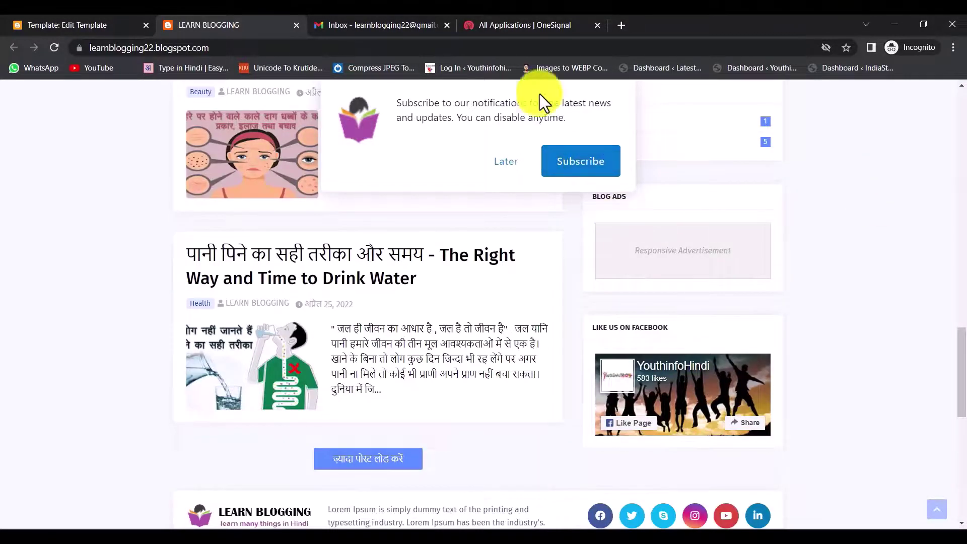